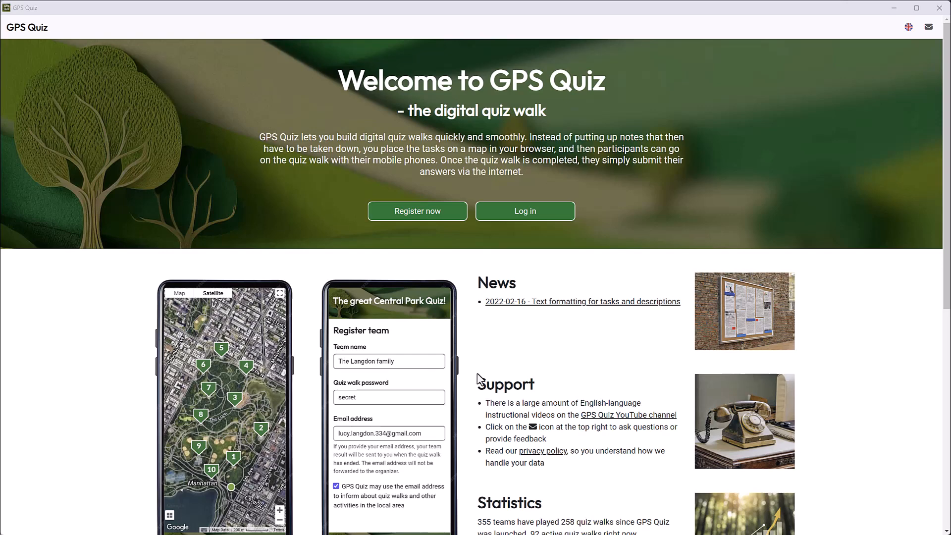
Step: Open the registration form for a new account, then fill in the email address and enter the account password in both password fields
click(417, 211)
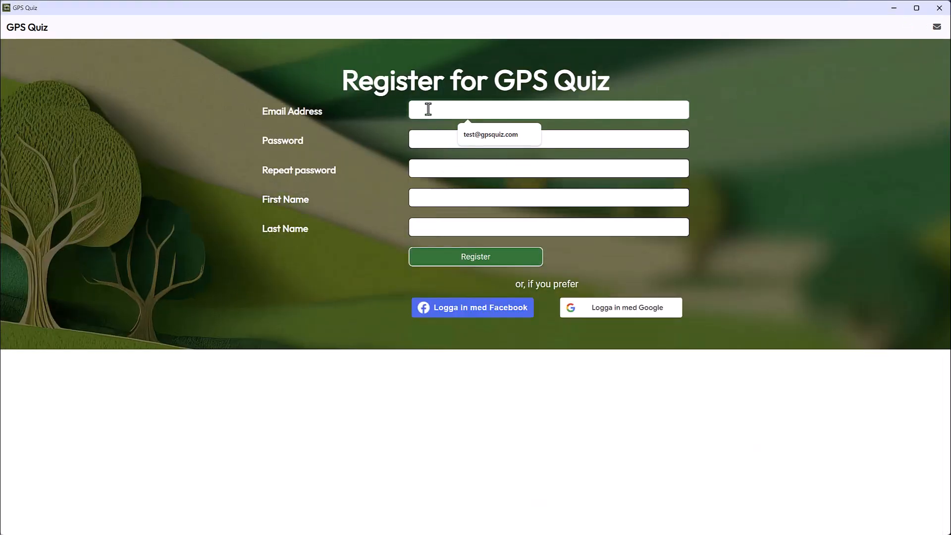
key(Tab)
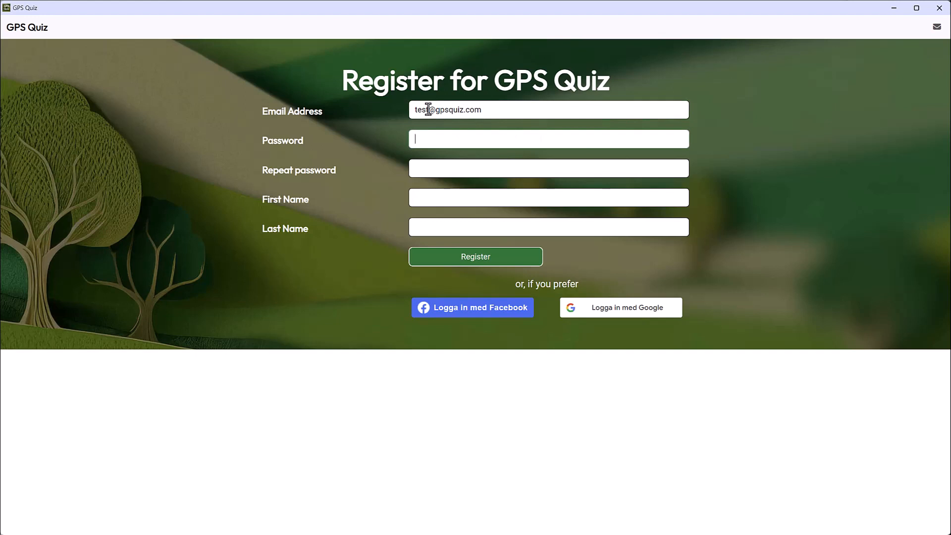
text(password12)
key(Tab)
text(pass)
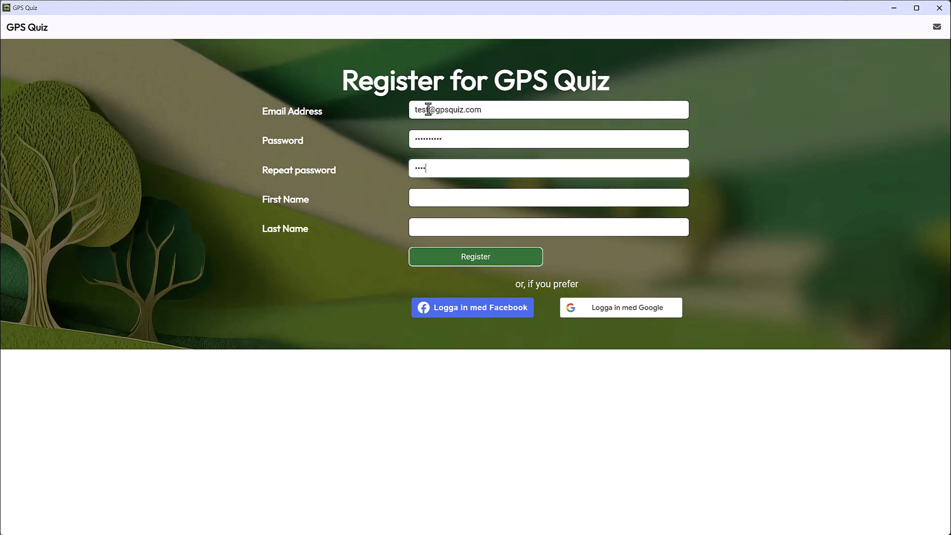
text(word12)
key(Tab)
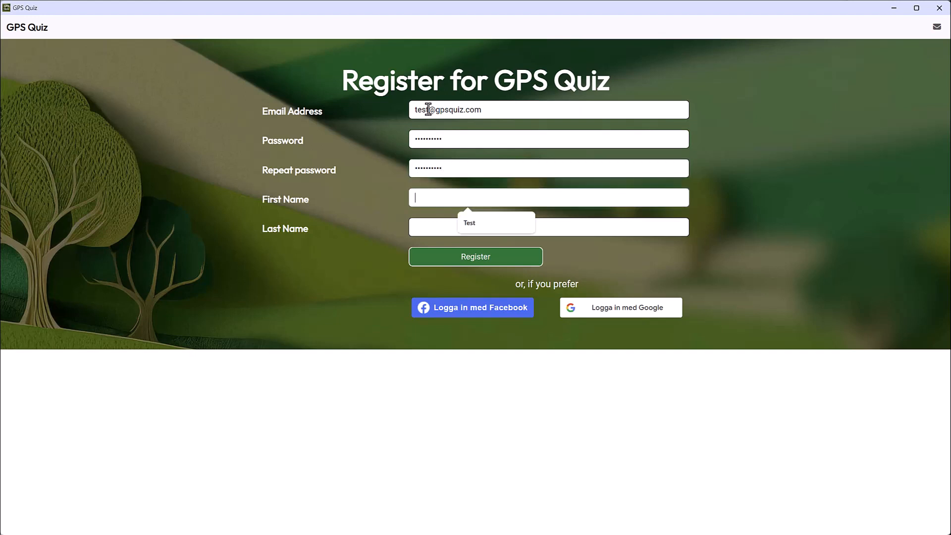
Step: Fill in the account holder's first and last name and submit the registration
text(Test)
key(Tab)
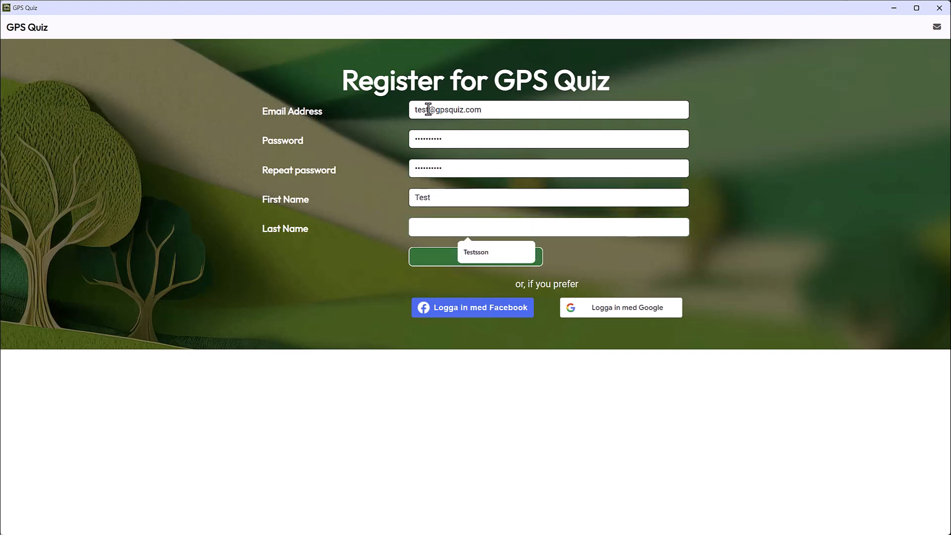
text(Testsson)
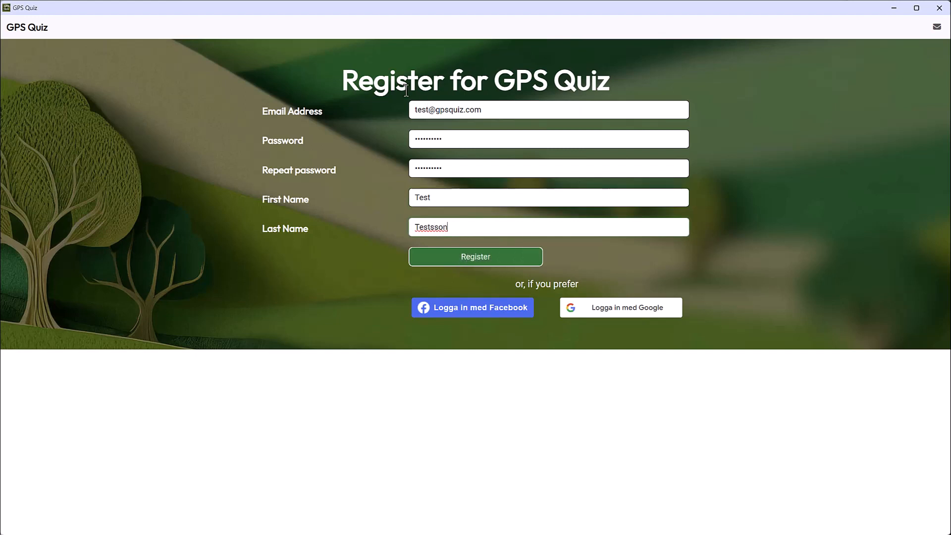
click(477, 262)
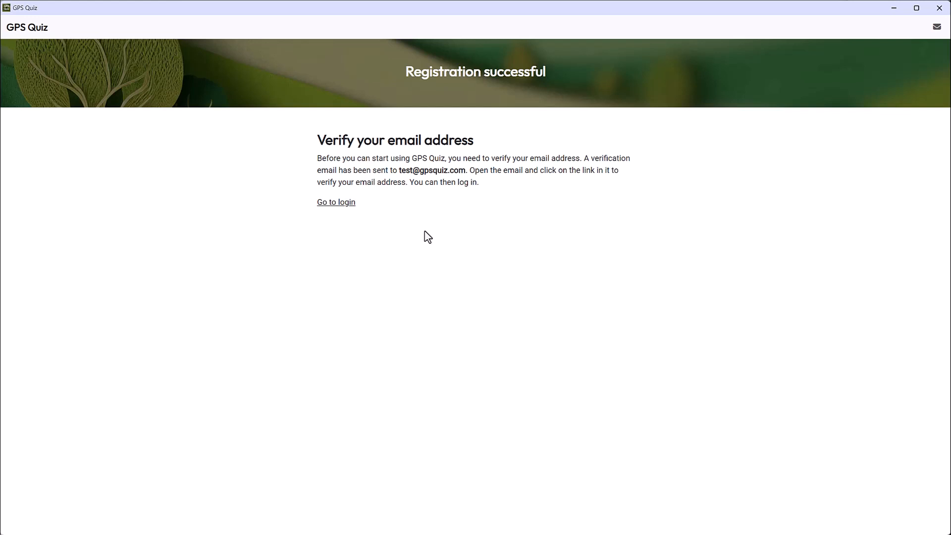
Step: Log in to the new account with the registered email address and the account password
click(336, 203)
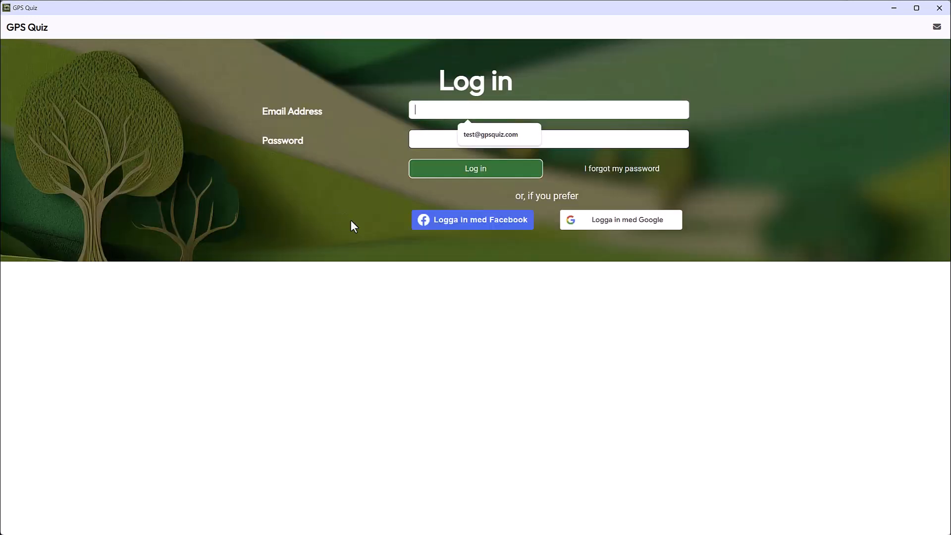
key(Tab)
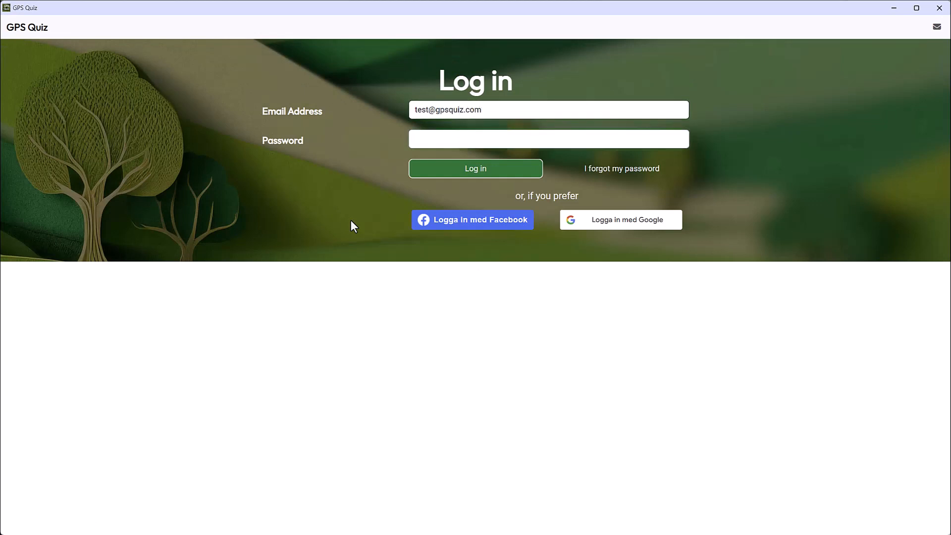
text(••••••••••)
click(459, 169)
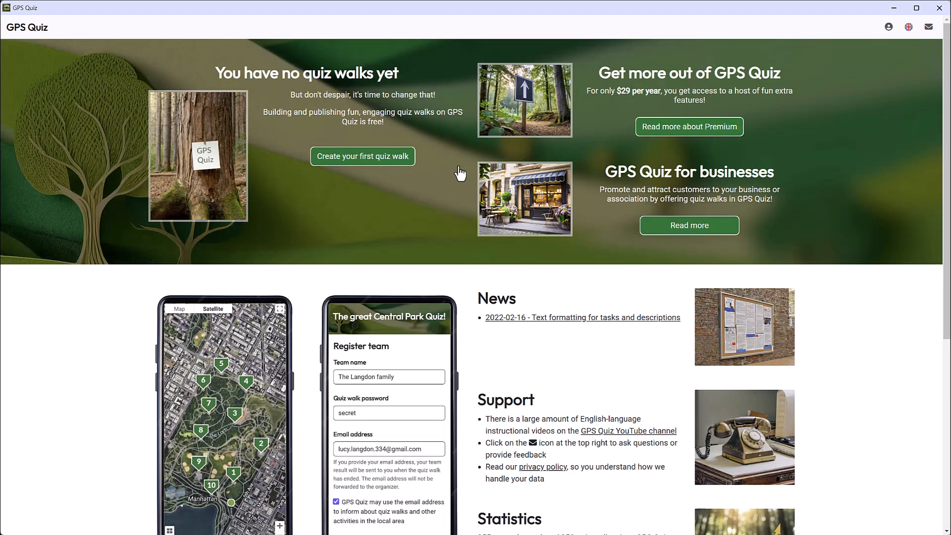
Step: Order the Premium subscription from its information page and return to the home page
click(689, 132)
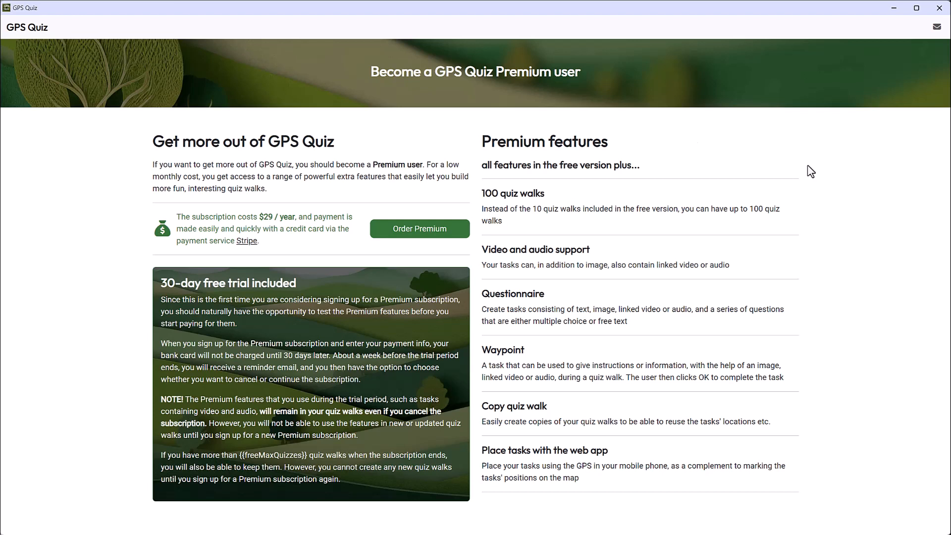
click(417, 231)
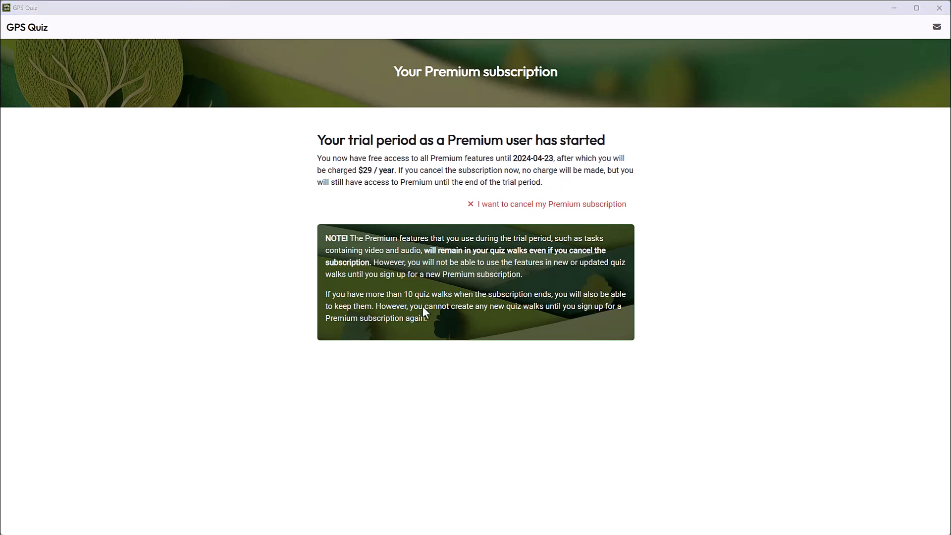
click(36, 29)
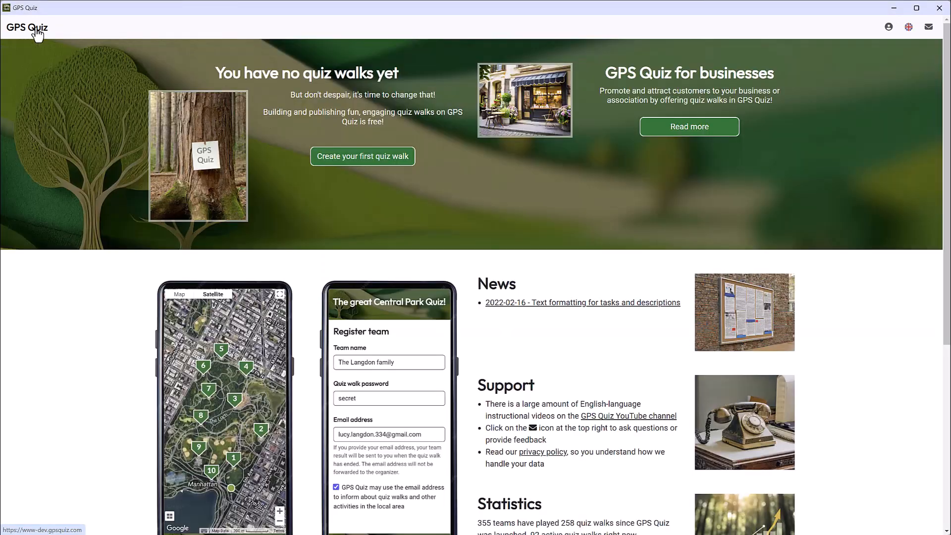
Step: Create the first quiz walk with the name "A walk around the lake"
click(349, 164)
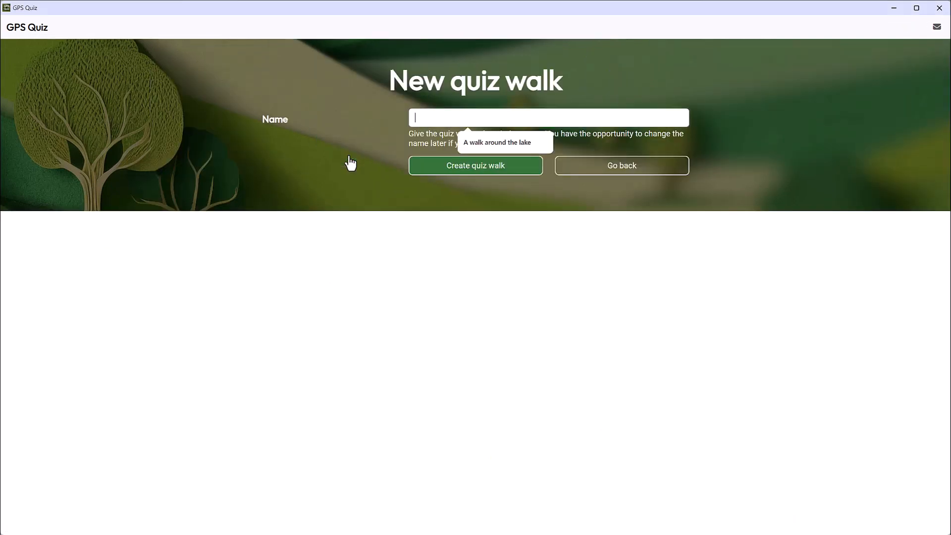
text(A walk)
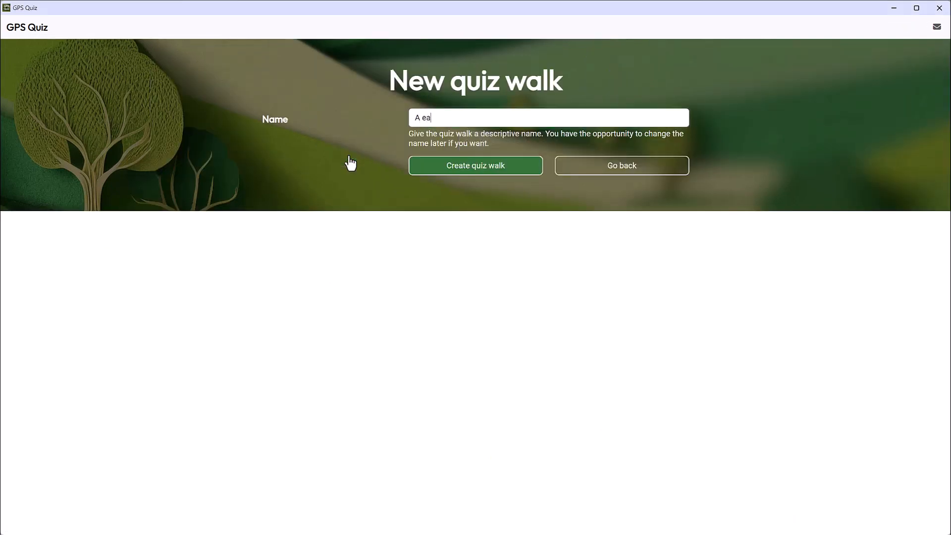
text( aroun)
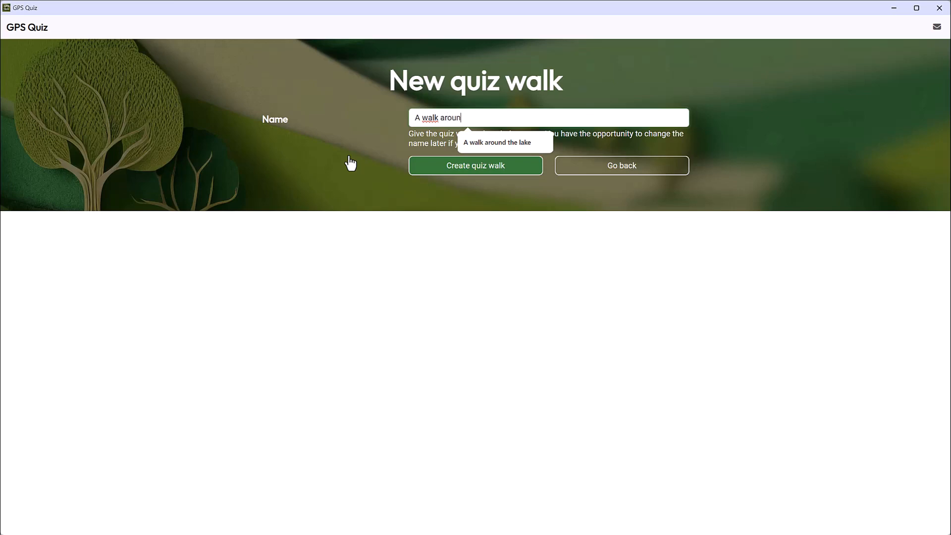
text(d the lake)
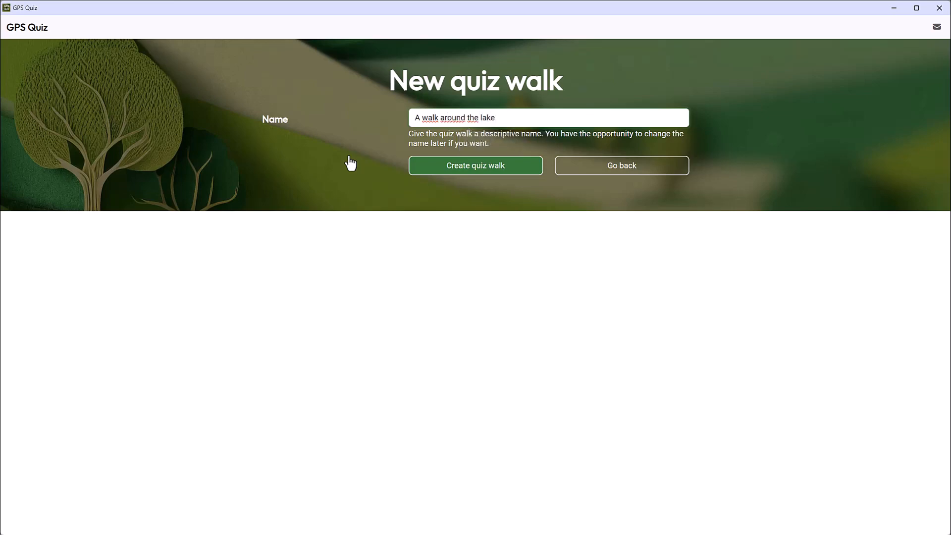
click(471, 172)
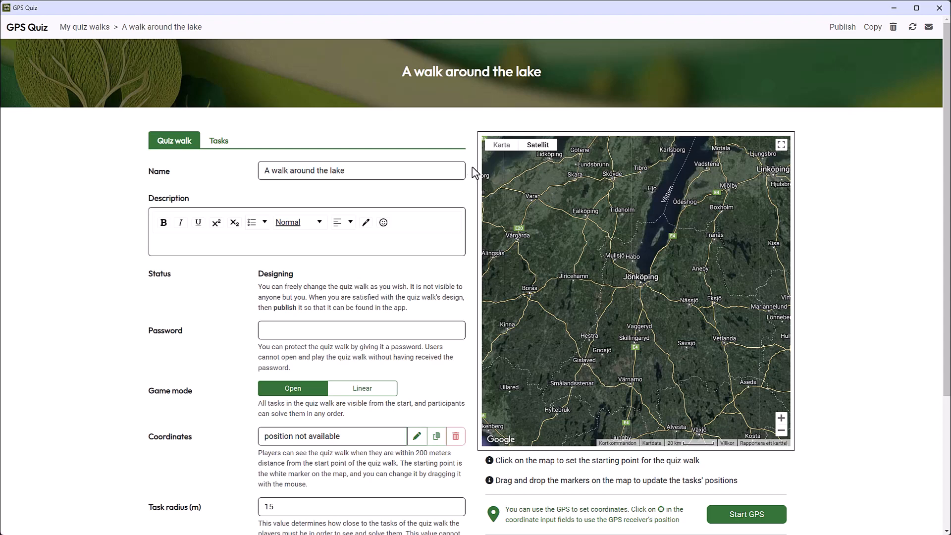
Step: Enter the quiz walk description "This is a quiz walk around lake Rocksjön. Enjoy!"
click(188, 249)
text(This is a)
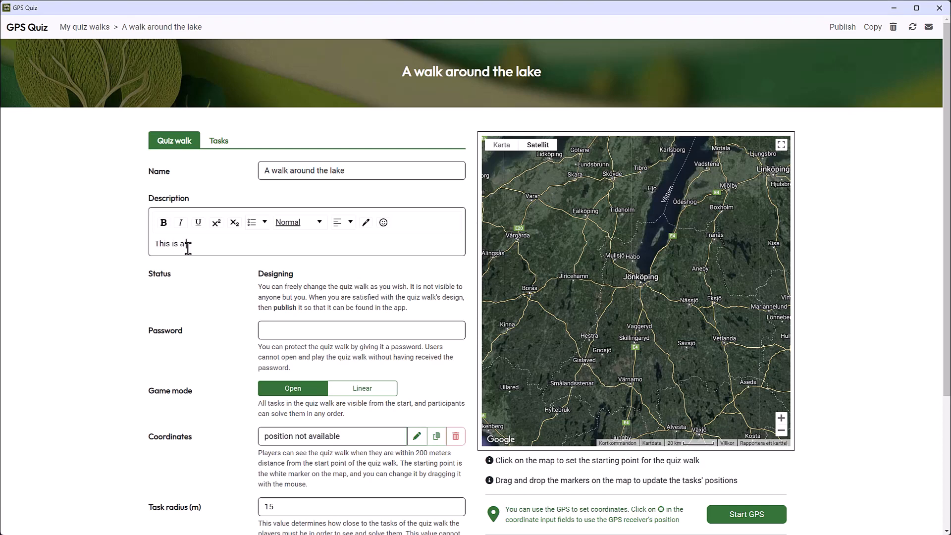
text( quiz walk around lake)
key(BackSpace)
key(BackSpace)
text(ke Rocksh)
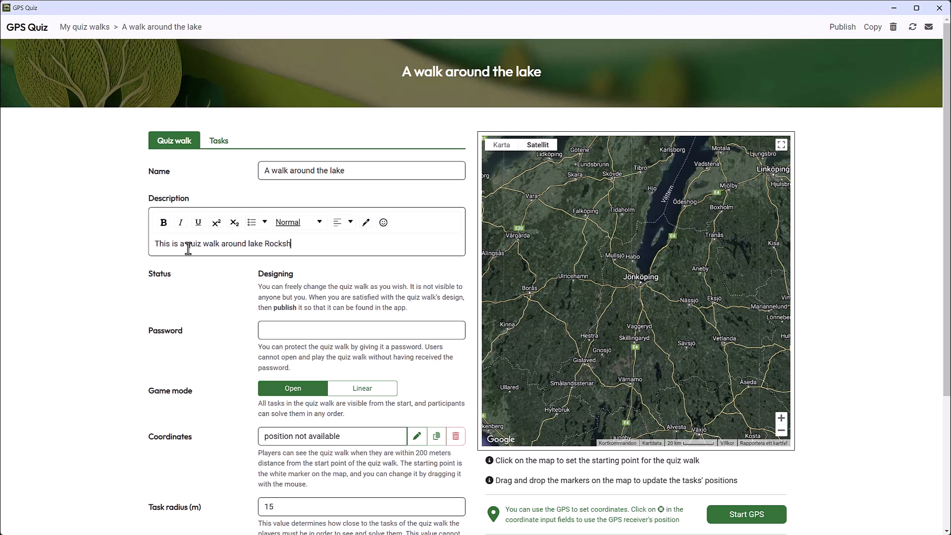
key(BackSpace)
text(jön. Enjoy!)
key(Tab)
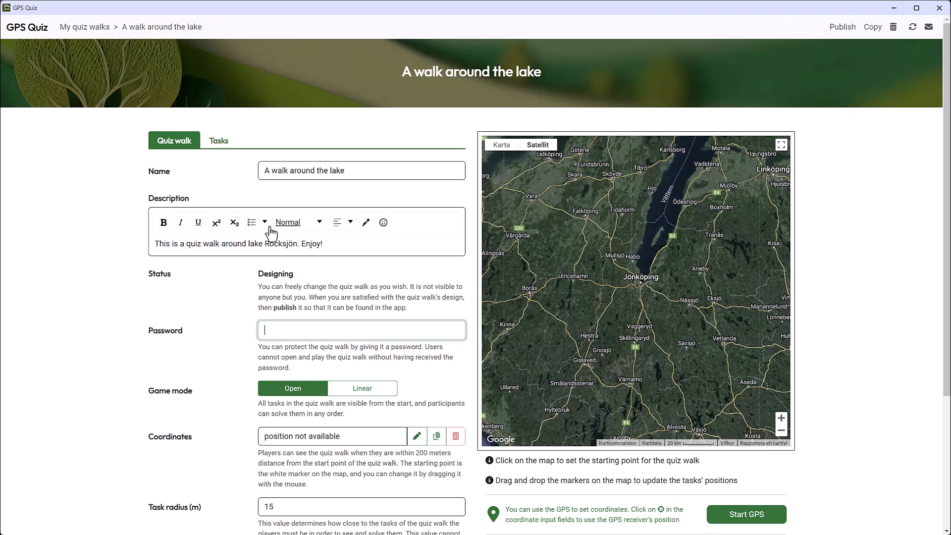
Step: Choose the Open game mode and place the starting point on the beach east of Rocksjön, at about 57.7765, 14.1968
click(302, 395)
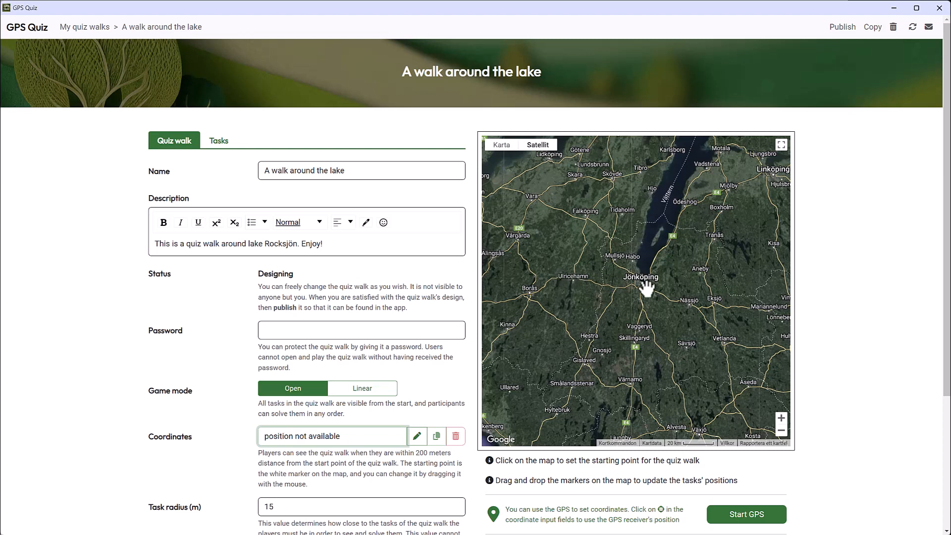
scroll(646, 287, up, 1)
scroll(645, 287, up, 4)
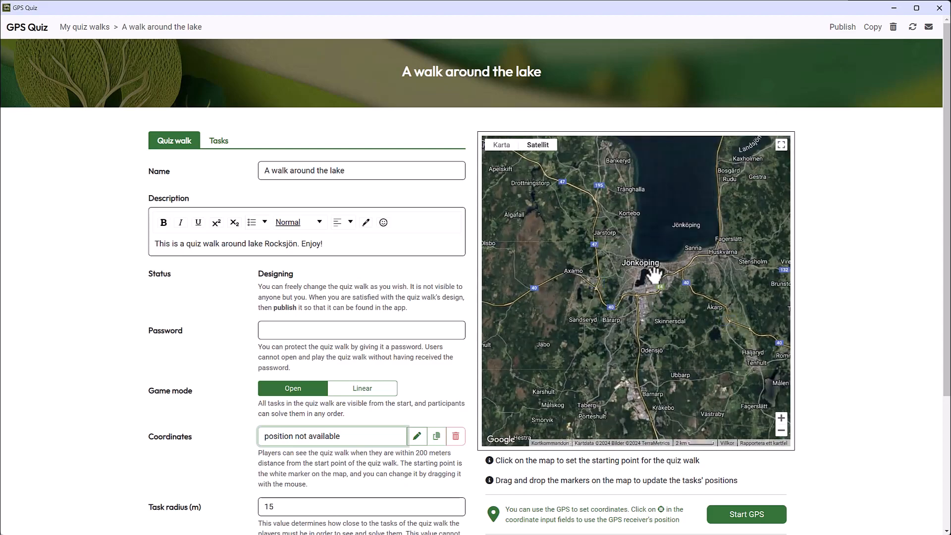
scroll(678, 262, up, 3)
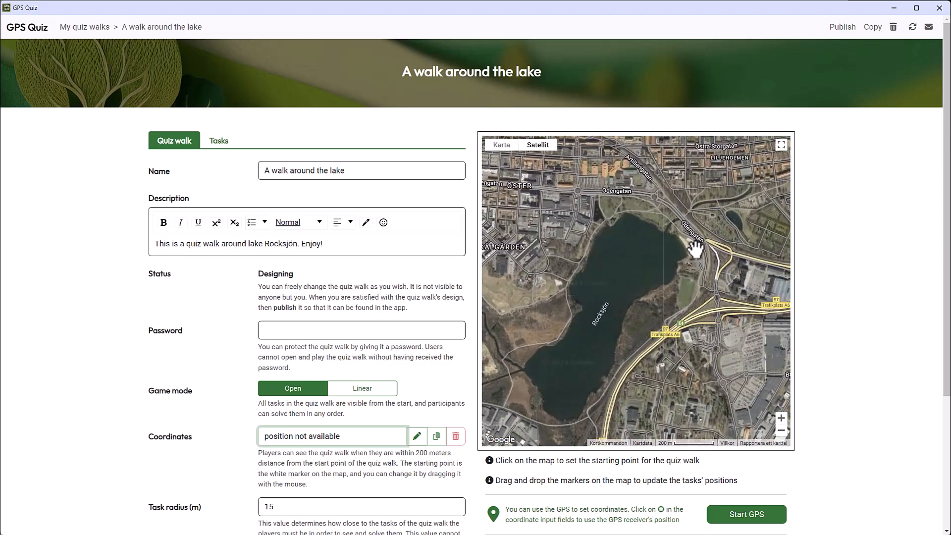
scroll(695, 247, up, 3)
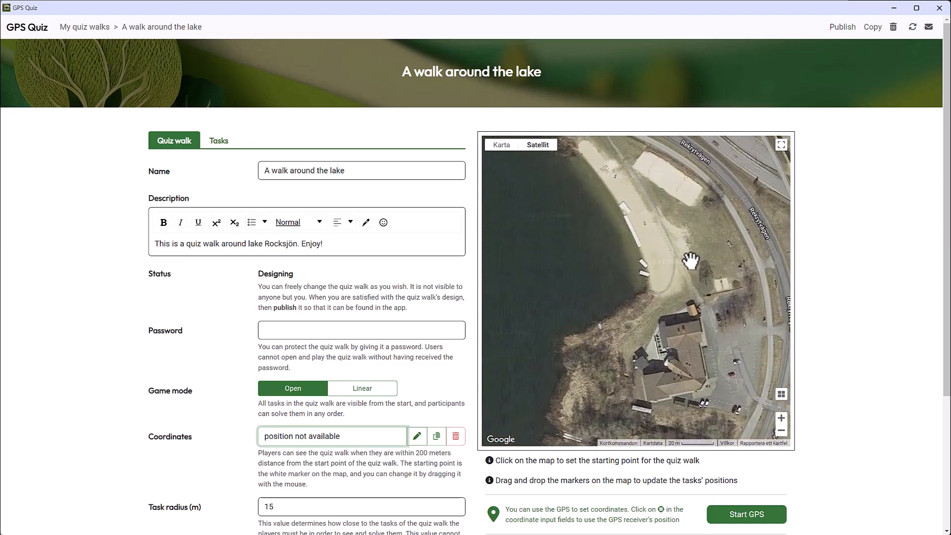
click(673, 258)
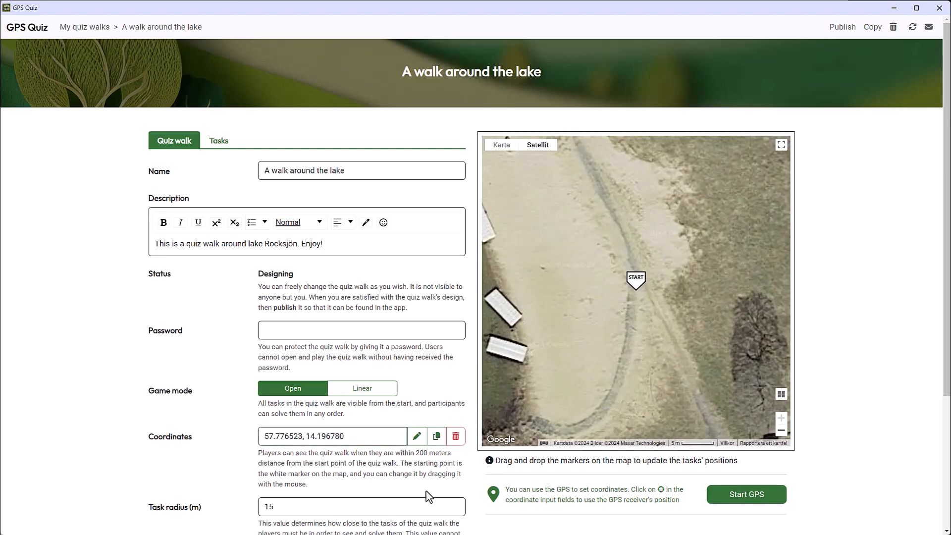
Step: Examine the quiz walk's task radius, default task time limit and hide-results settings
scroll(271, 478, down, 1)
scroll(271, 478, down, 1)
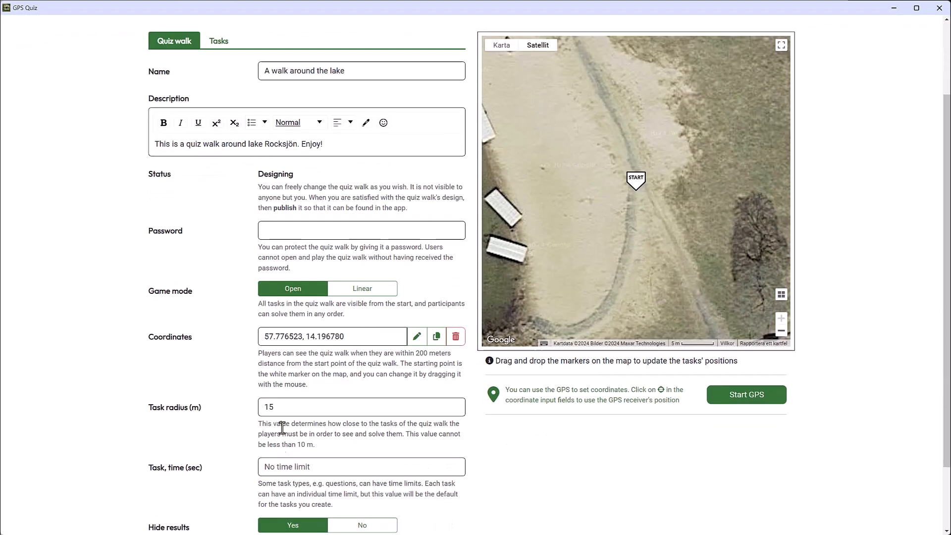
click(307, 403)
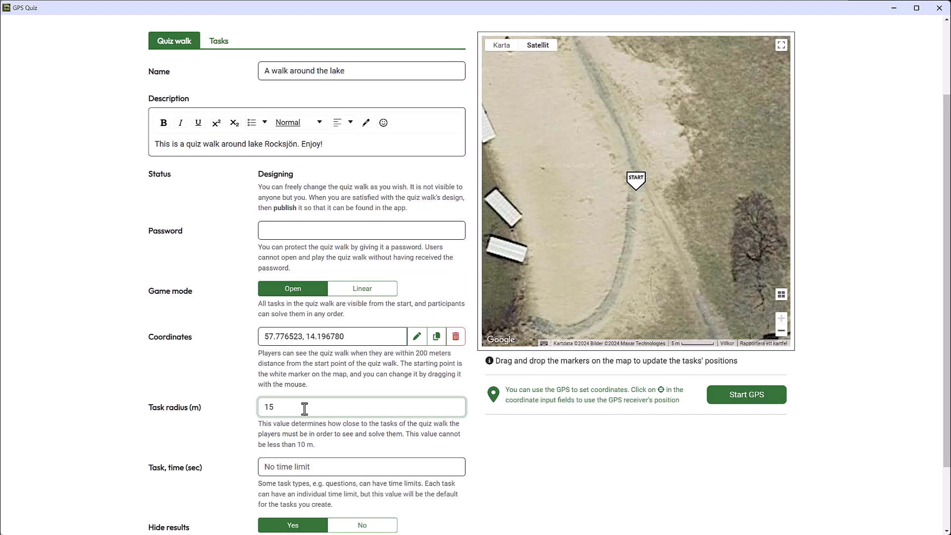
scroll(305, 409, down, 2)
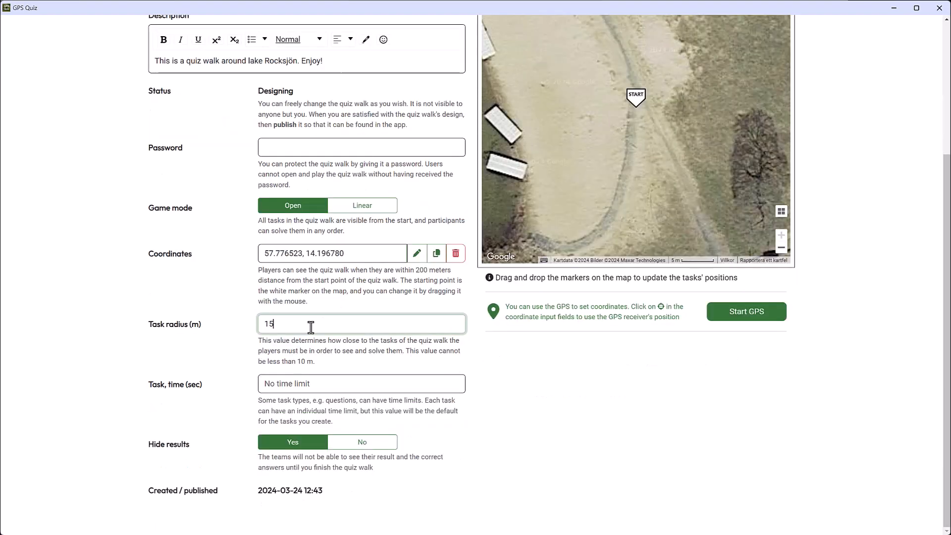
click(317, 386)
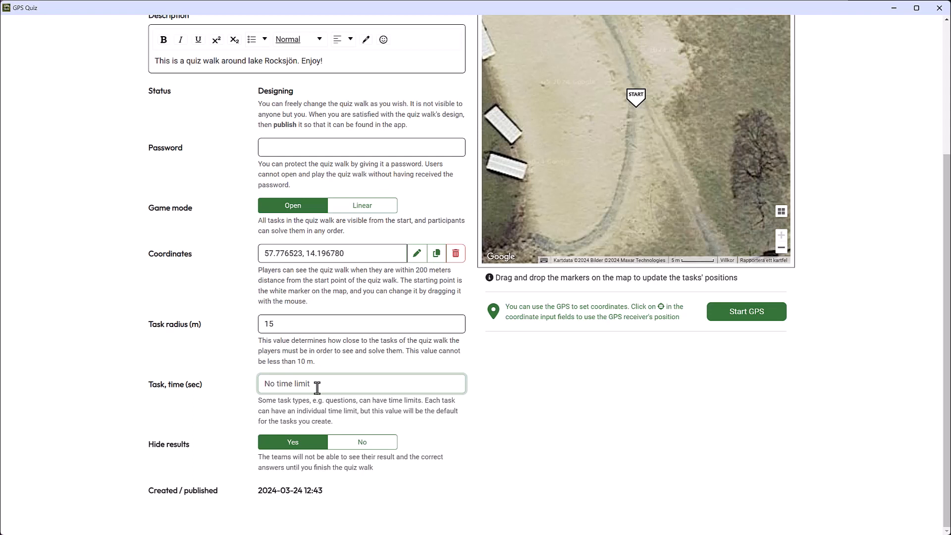
click(292, 449)
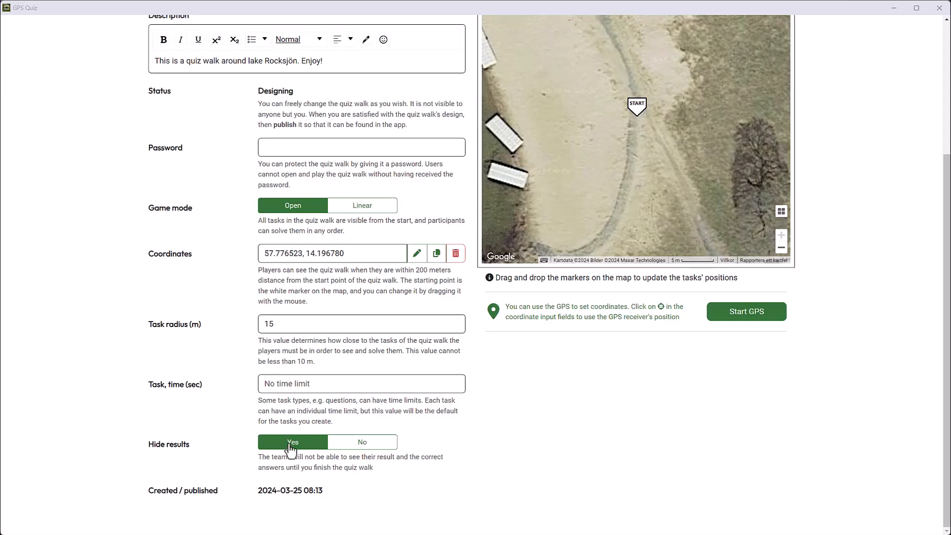
click(290, 445)
Step: Add a Take a picture task as the first task of the quiz walk and open it for editing
scroll(291, 451, up, 4)
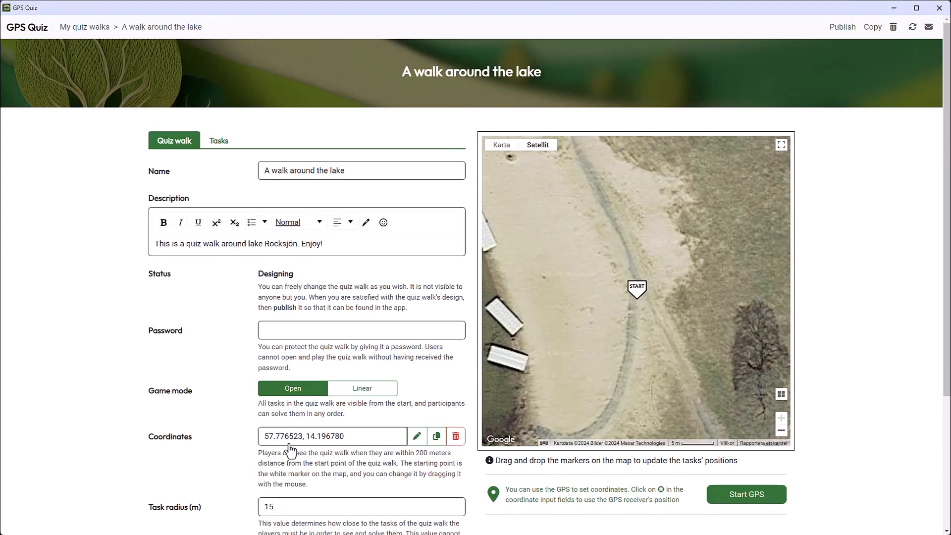
click(219, 142)
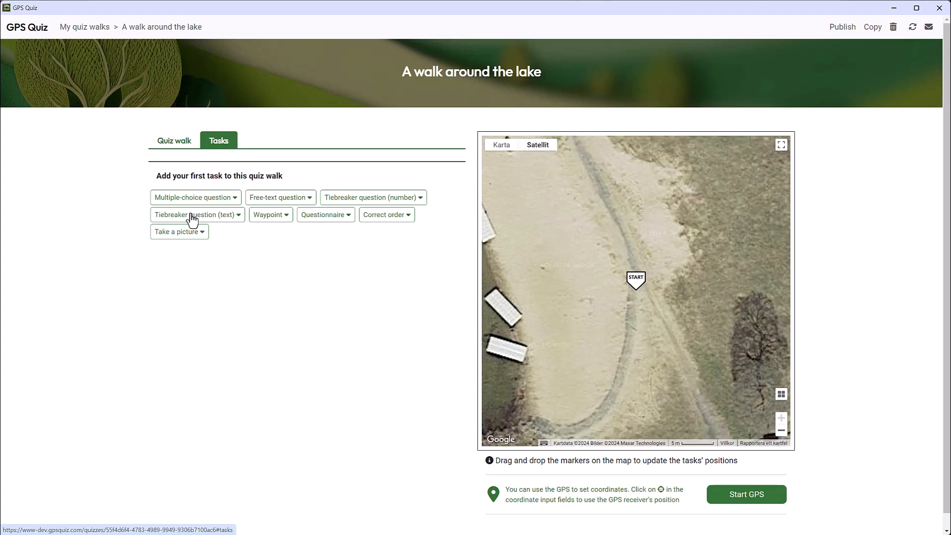
click(184, 233)
click(178, 343)
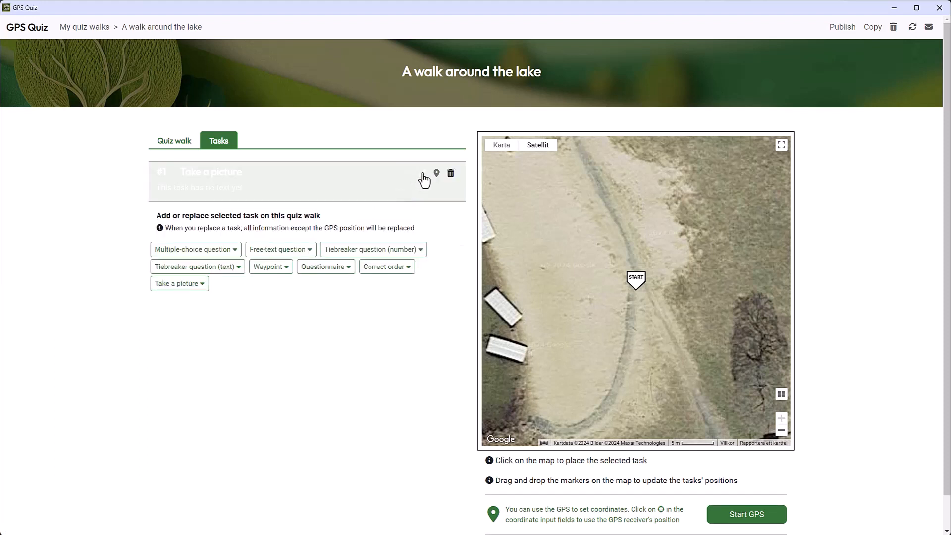
click(421, 174)
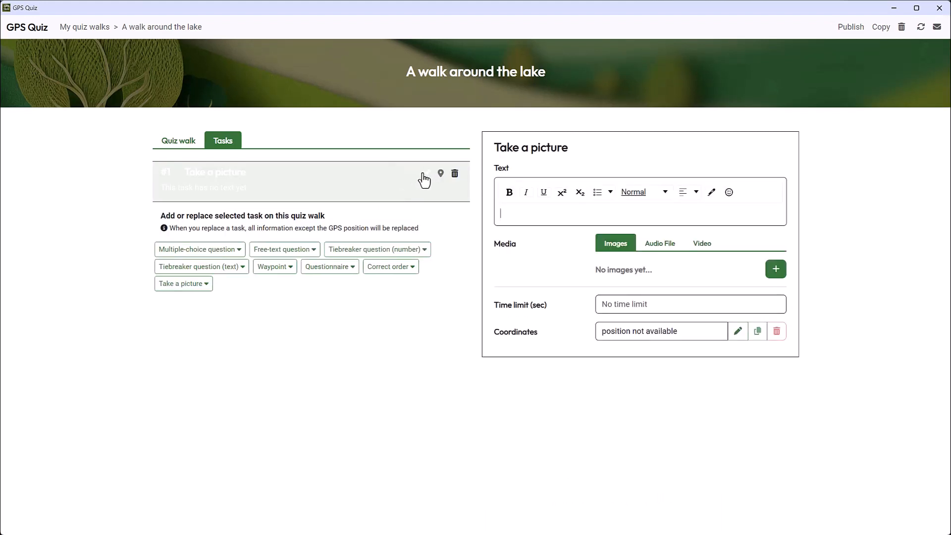
Step: Set the task text to "Let's start with an easy one! Take a picture of your team by the beach, with the lake in the background!"
text(Let's st)
text(art with an easy one! Take a p)
text(icture of your team by the beach, with the)
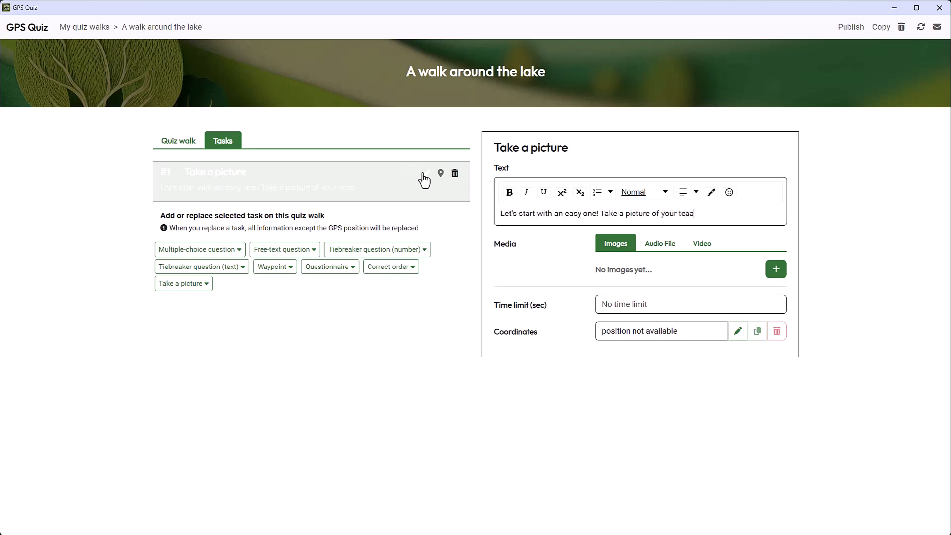
text( lake in the background!)
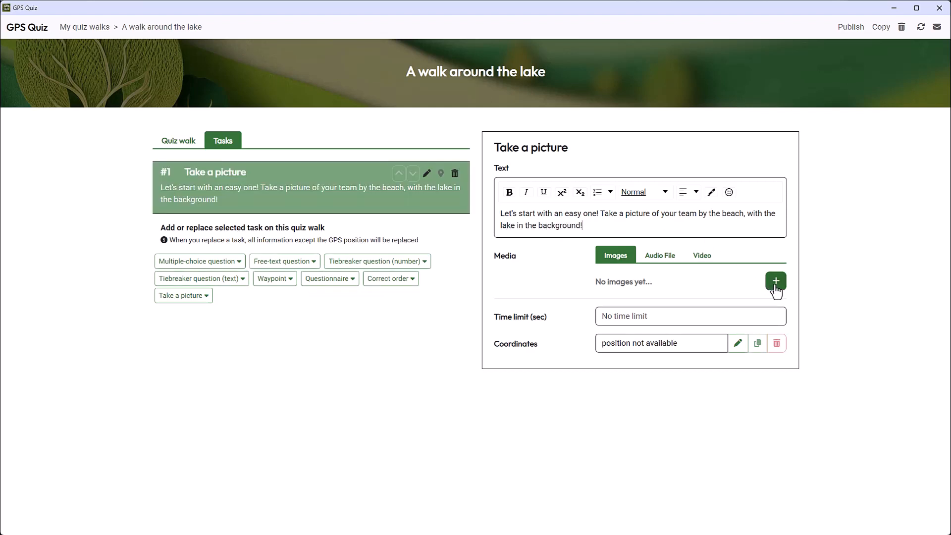
Step: Attach the image team_portrait.jpg from the GPS Quiz resources Images folder to the picture task
click(775, 285)
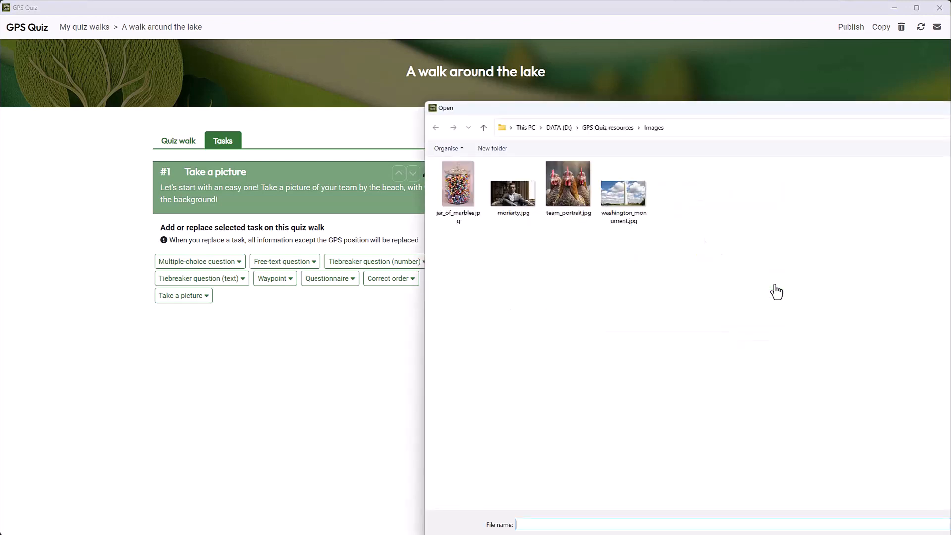
key(Escape)
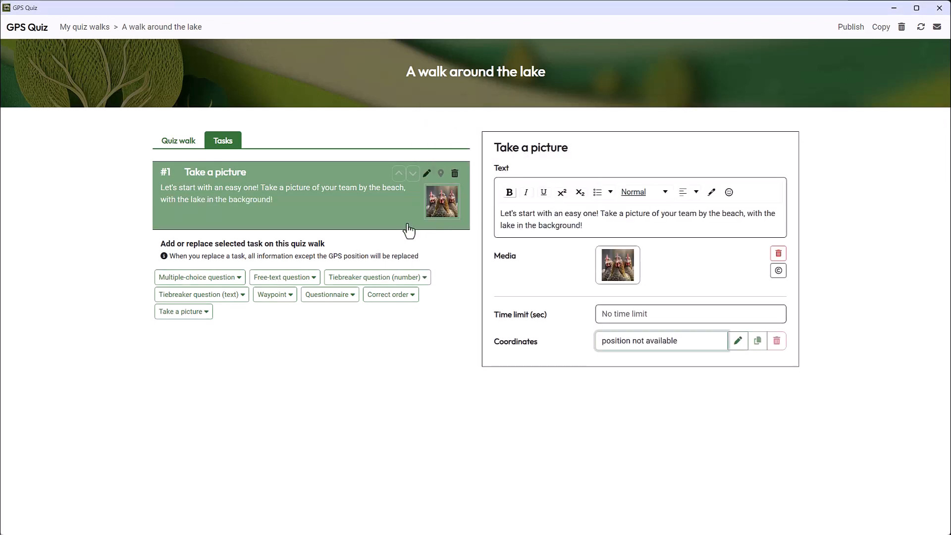
Step: Add a multiple-choice question as task 2 and begin its text with "The movie I, Robot", with the film title in bold
click(201, 283)
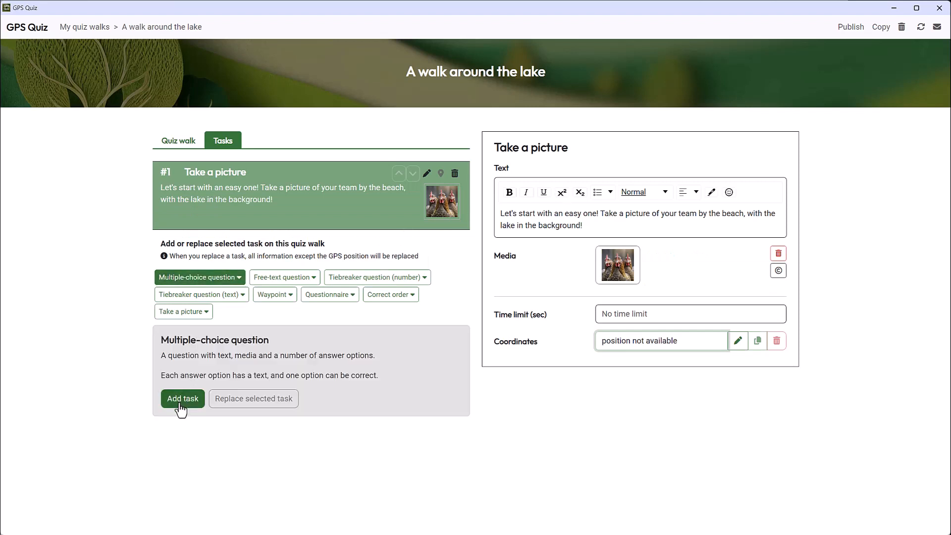
click(182, 400)
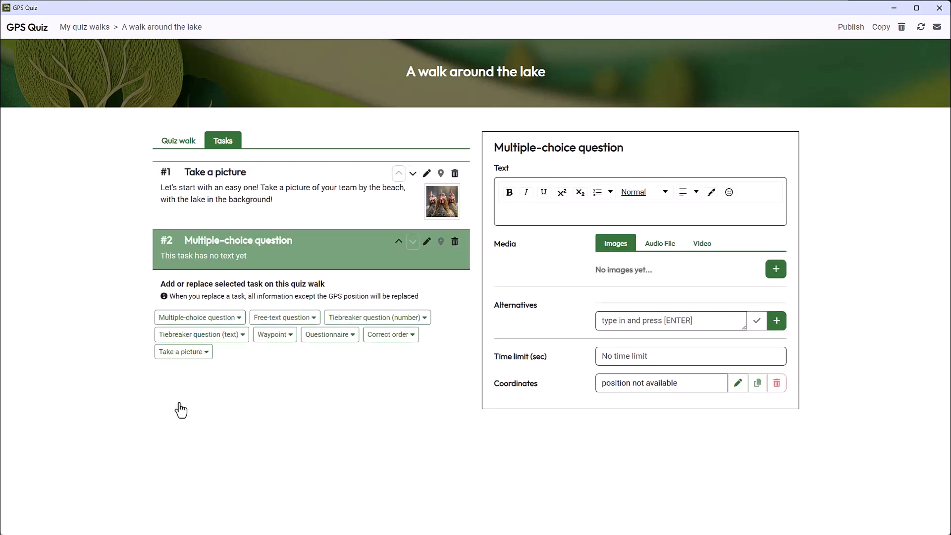
text(The movie)
key(ctrl+b)
text(I,)
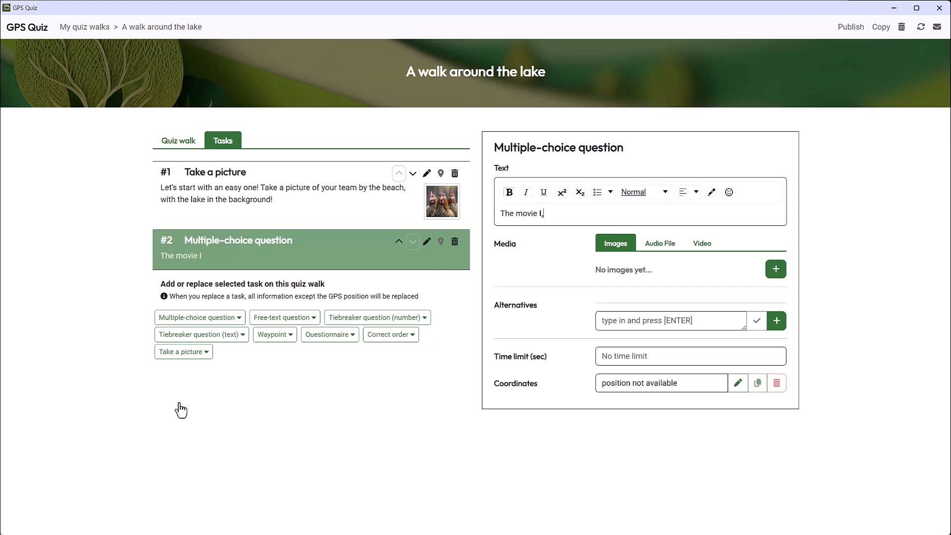
text( Robot)
key(ctrl+b)
Step: Complete the question text with "was based on a short story collection of the same name. Who was the author of the collection?"
text(was based on a )
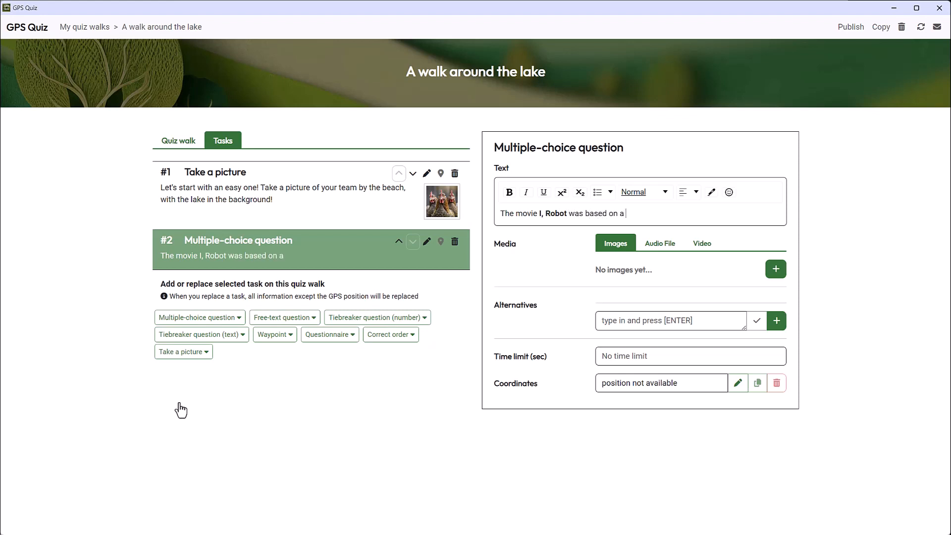
text(short story collection of the same name.)
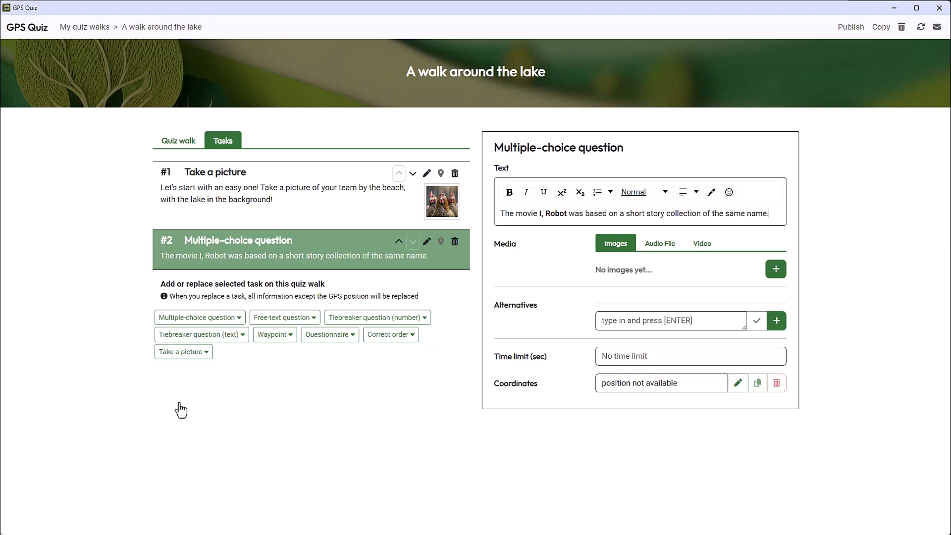
text( Who was the author of th)
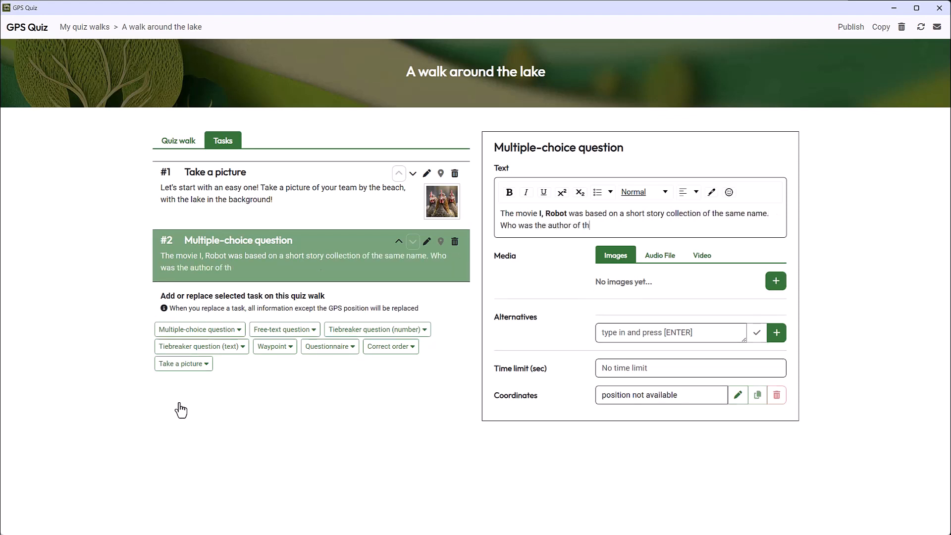
text(e collection?)
Step: Add the answer alternatives Philip K. Dick, Isaac Asimov and Arthur C Clarke, and mark Isaac Asimov as correct
click(619, 331)
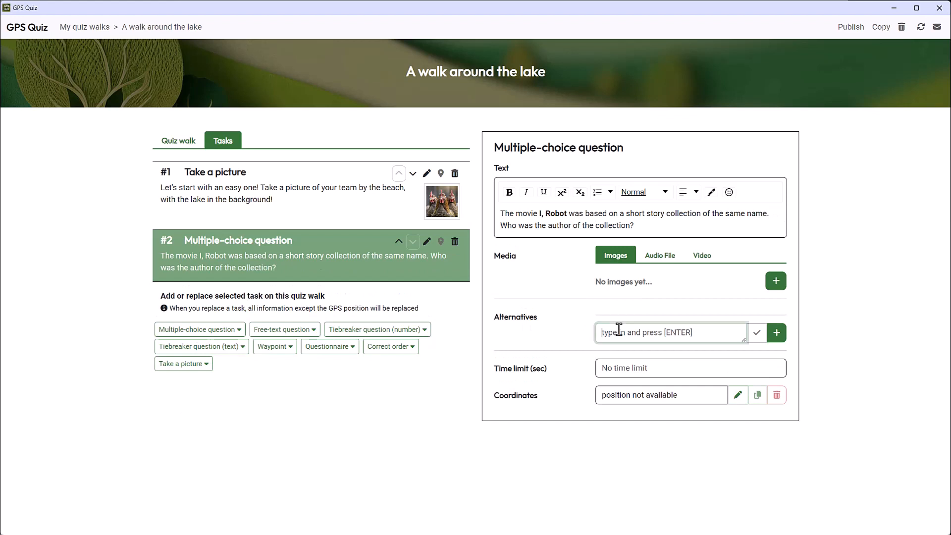
text(Philip K. Dick)
key(Return)
text(Isac)
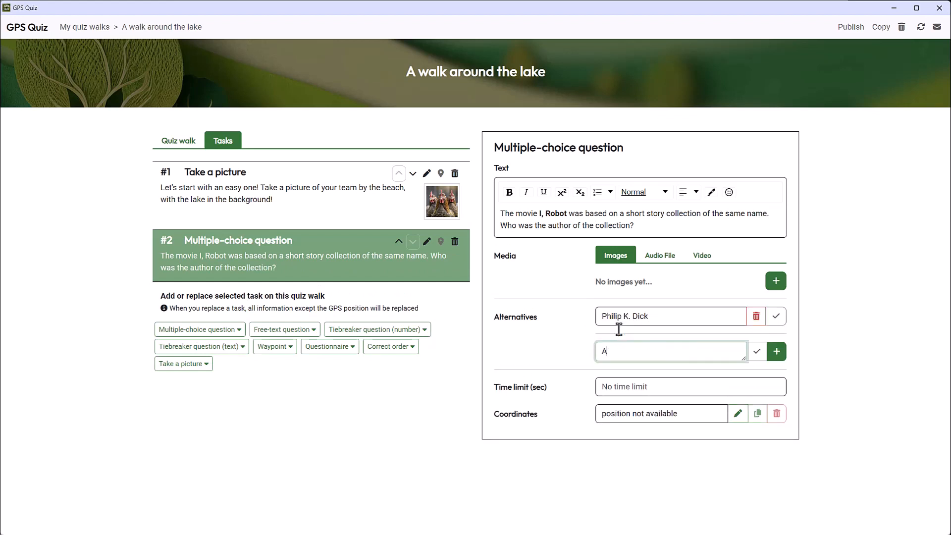
key(BackSpace)
text(ac Asimov)
key(Return)
text(Arthur C)
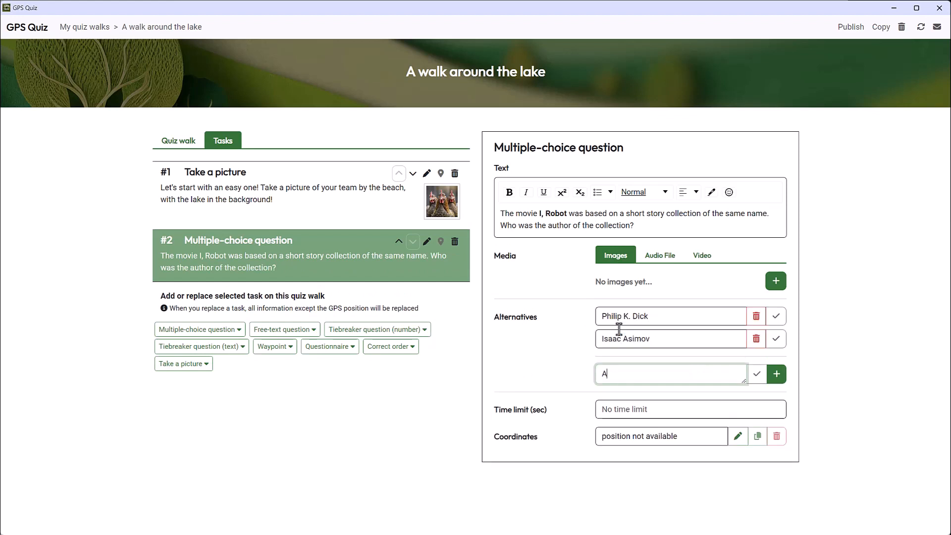
text( Clarke)
key(Return)
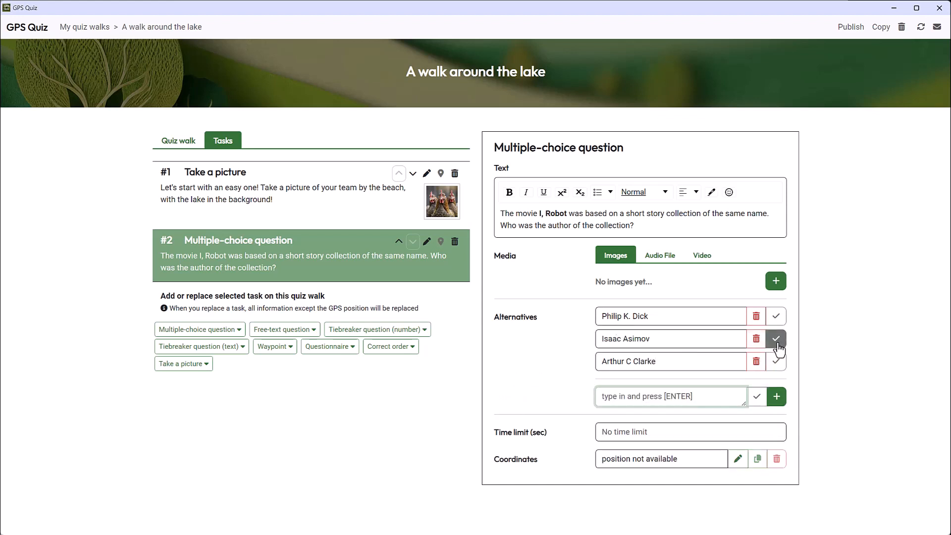
click(776, 340)
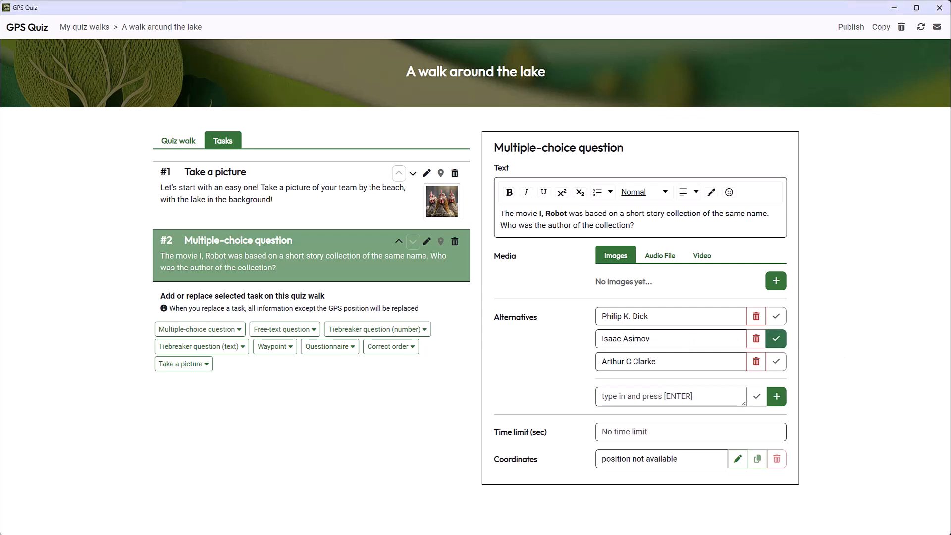
Step: Add a multiple-choice question as task 3 with the text "What's the name of Sherlock Holmes' arch-enemy?" and attach the image moriarty.jpg
click(198, 330)
click(181, 454)
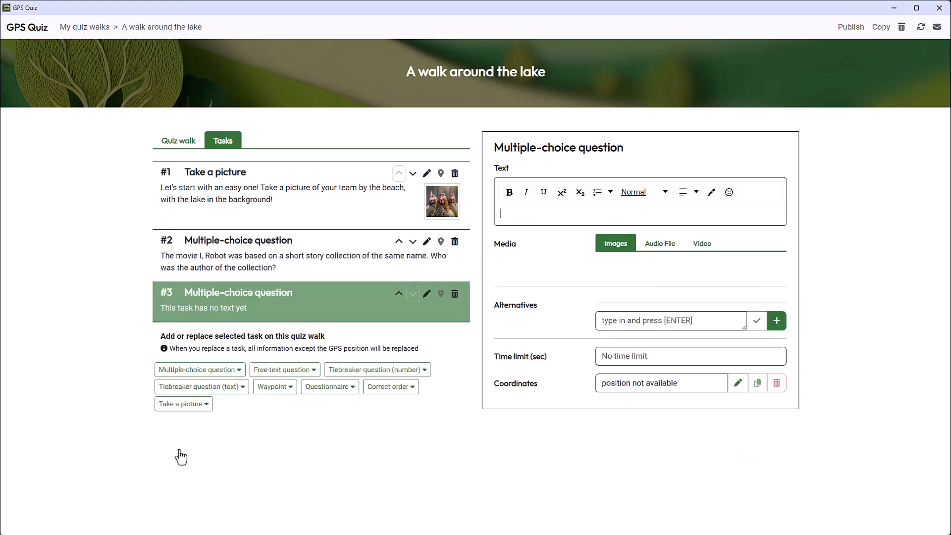
text(What's the name of Sherlock Holmes')
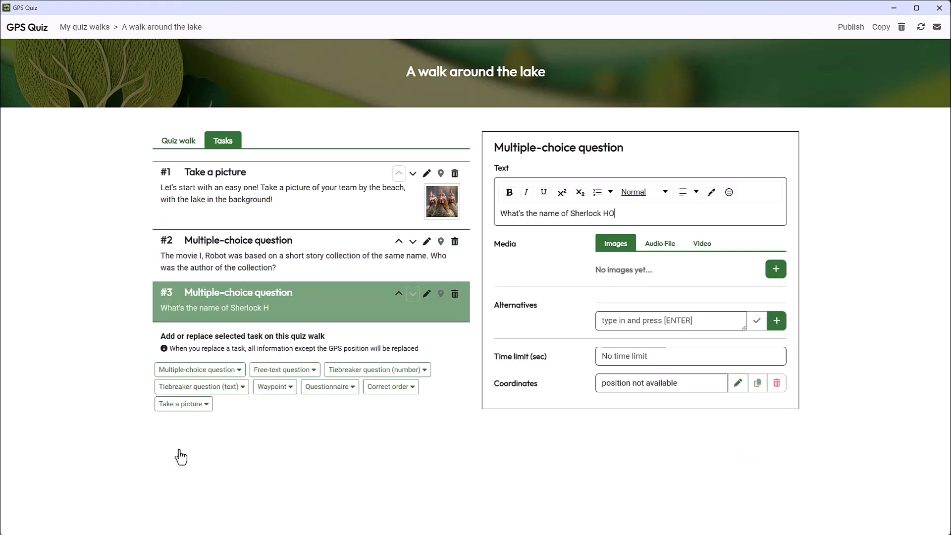
key(BackSpace)
key(BackSpace)
key(BackSpace)
key(BackSpace)
text(mes' arch-enemy?)
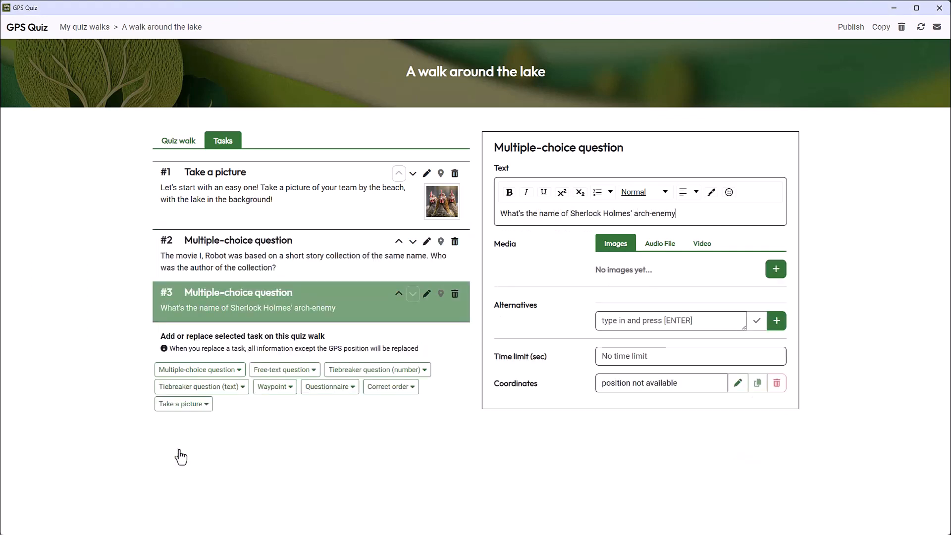
click(775, 272)
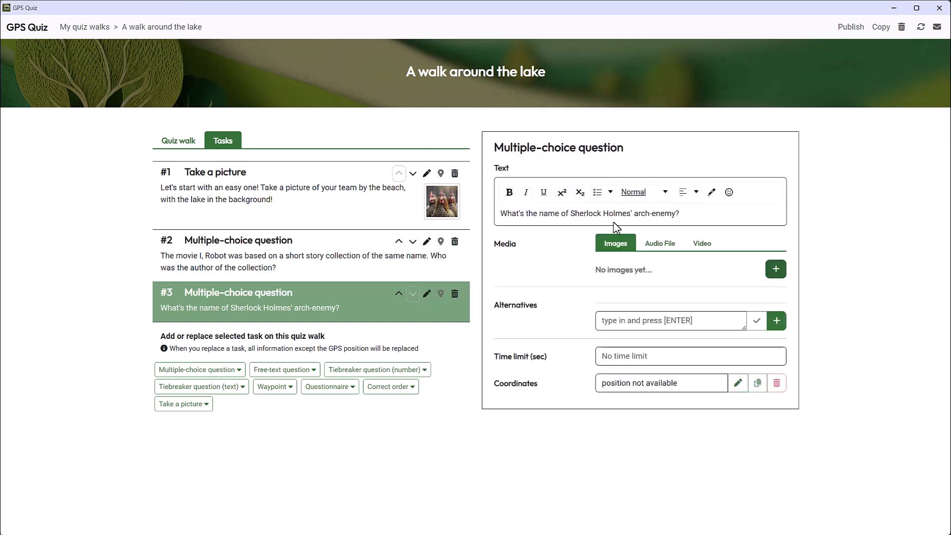
Step: Add the answer alternatives The Master, Doctor Doom and Professor Moriarty to the Sherlock Holmes question
click(646, 320)
text(The Master)
key(Return)
text(Doctor Doom)
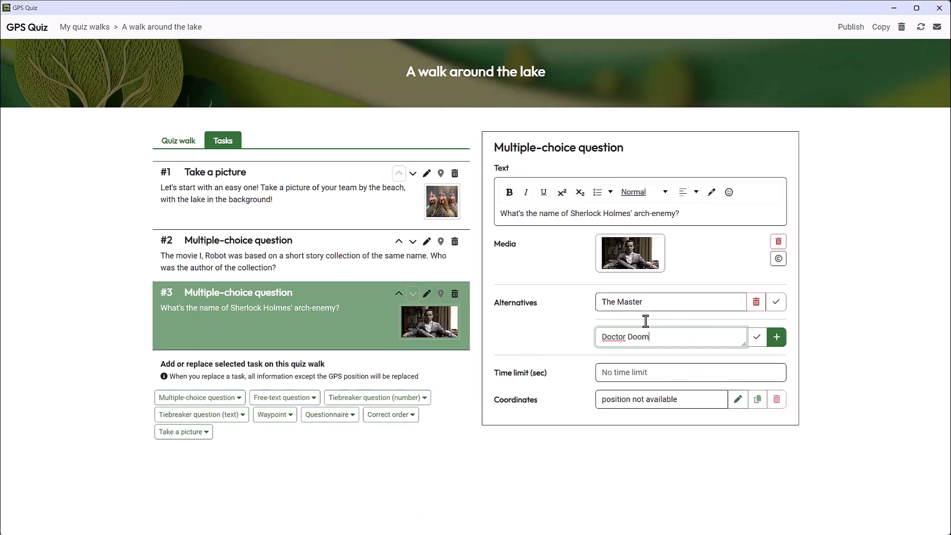
key(Return)
text(Professor Moriarty)
key(Return)
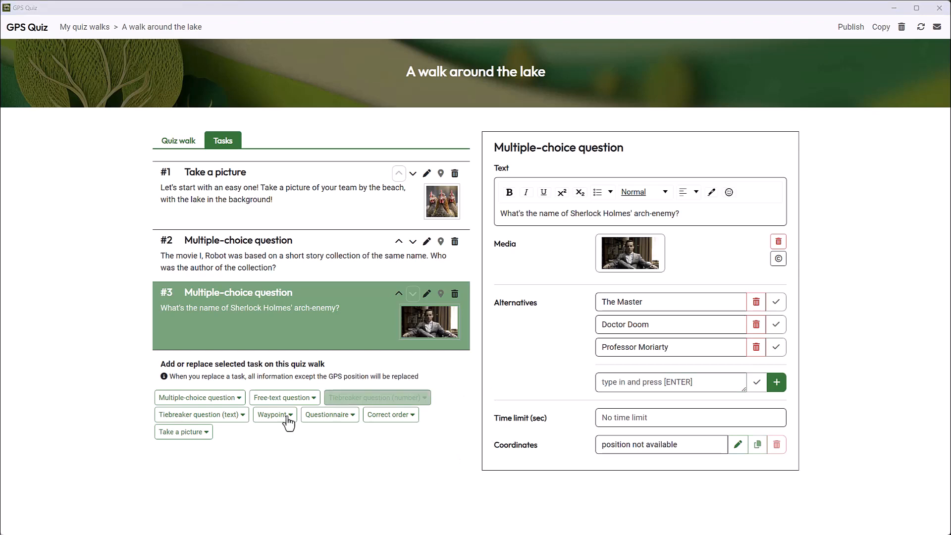
Step: Add a Waypoint as task 4 and start its text with "Starfish sprints:" in bold
click(275, 416)
scroll(212, 477, down, 2)
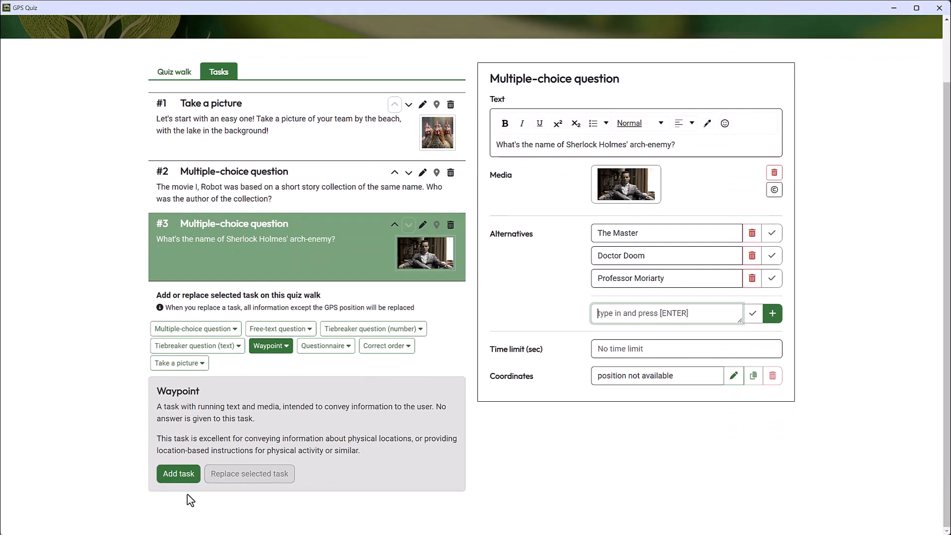
click(180, 483)
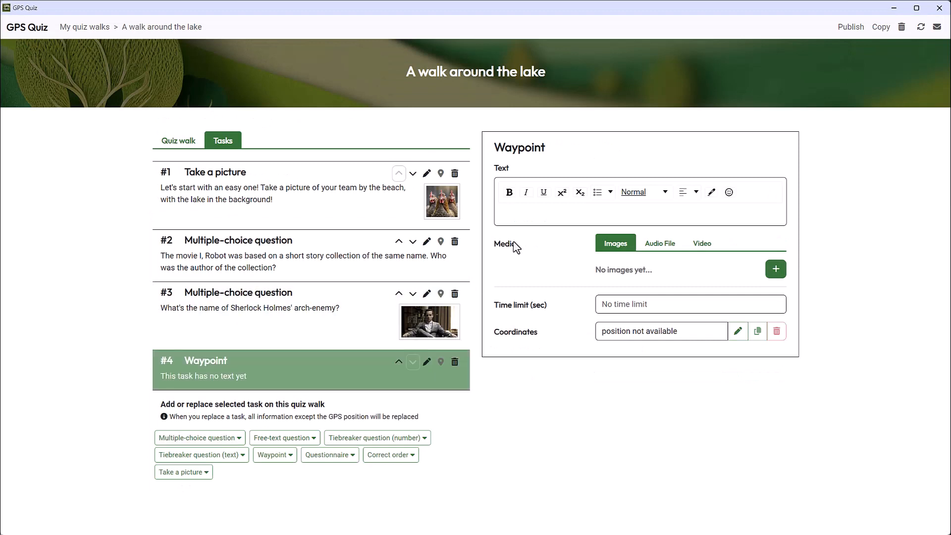
click(538, 213)
text(Starfis)
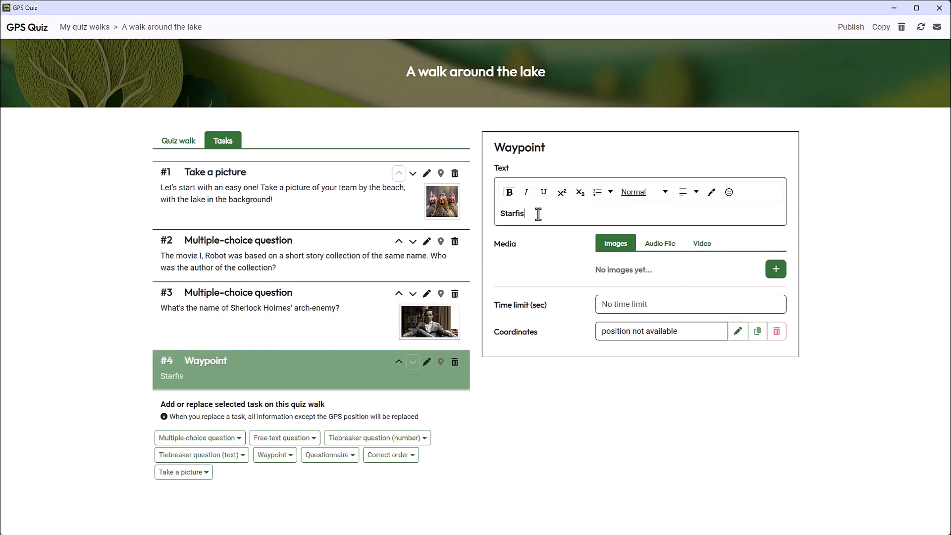
text(h sprints: Lie flat on your back with arms and legs stretc)
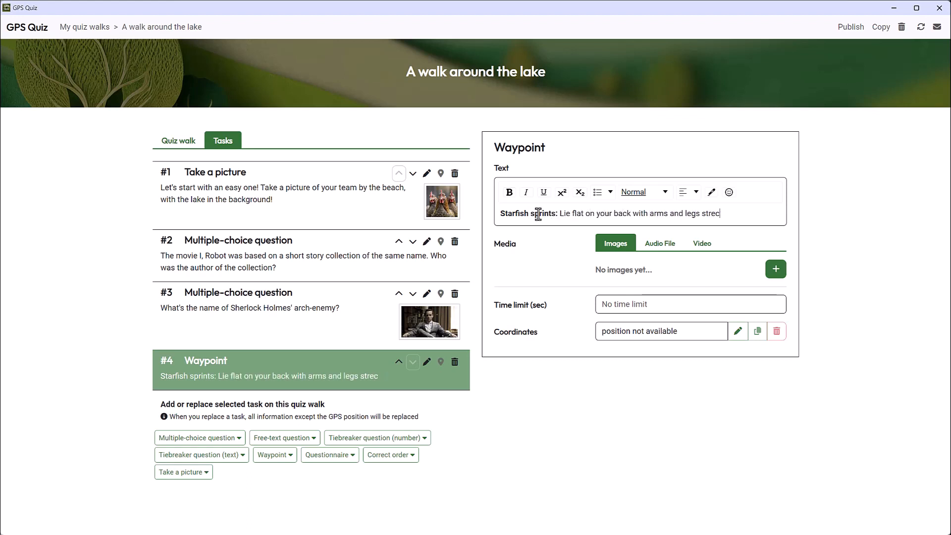
text(hed out. Quickly sit up, brin)
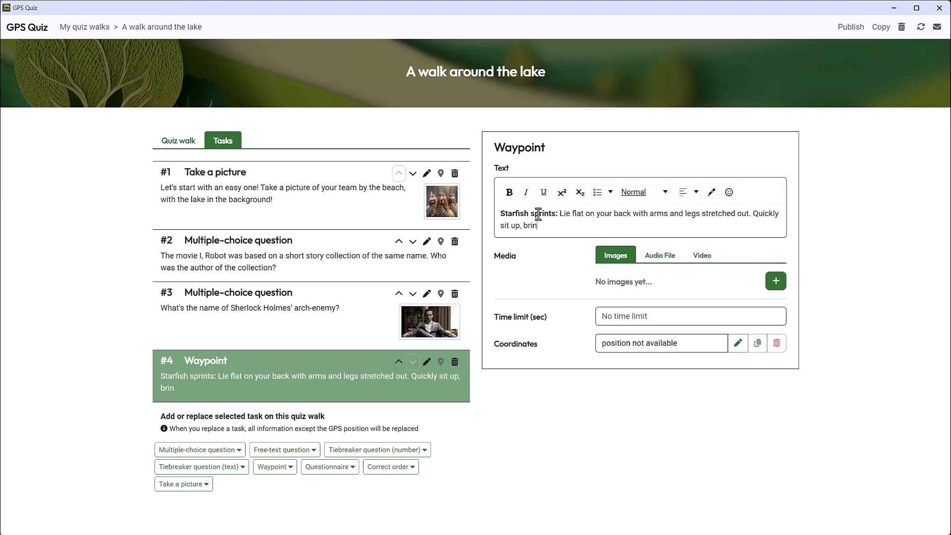
text(ging your knees towards your chest and wrapping your arms around the)
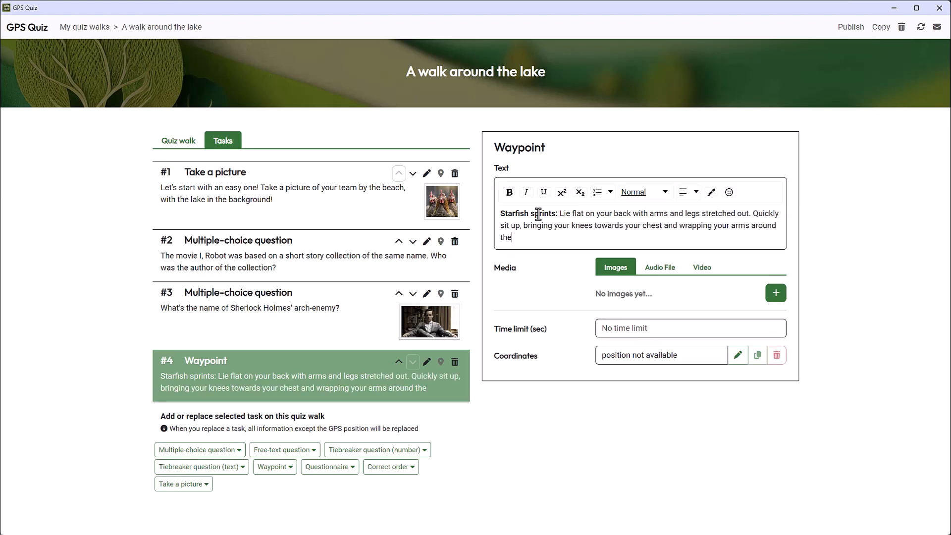
text(n, then explosively extend back out into the starfish position.)
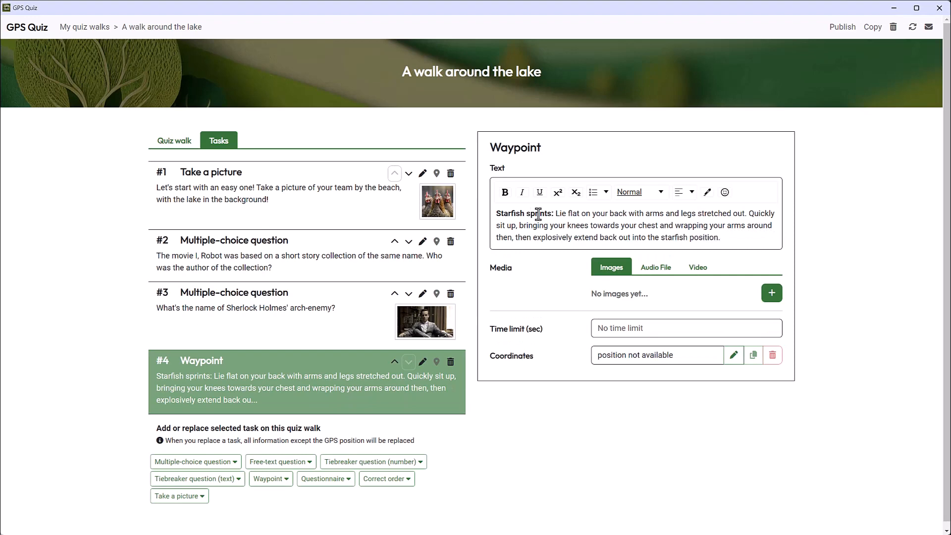
text( Repeat rapidly for a cardio-intensive exercise.)
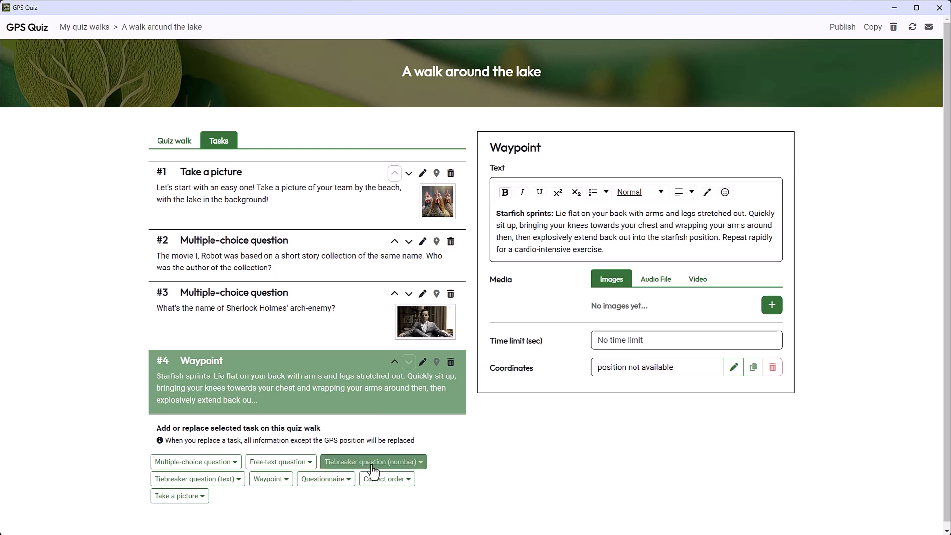
Step: Add a free-text question as task 5 with the text "What is the chemical symbol of table salt?"
click(289, 465)
scroll(244, 499, down, 2)
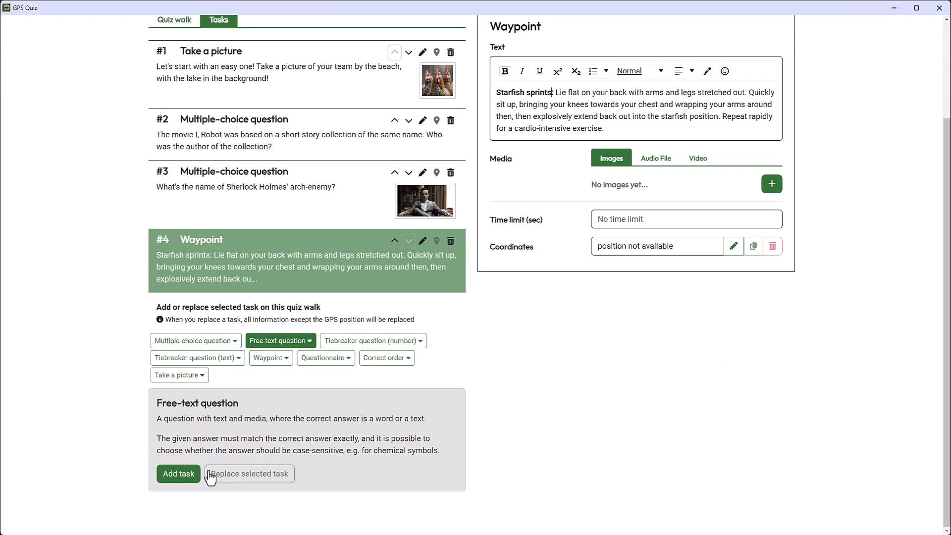
click(186, 473)
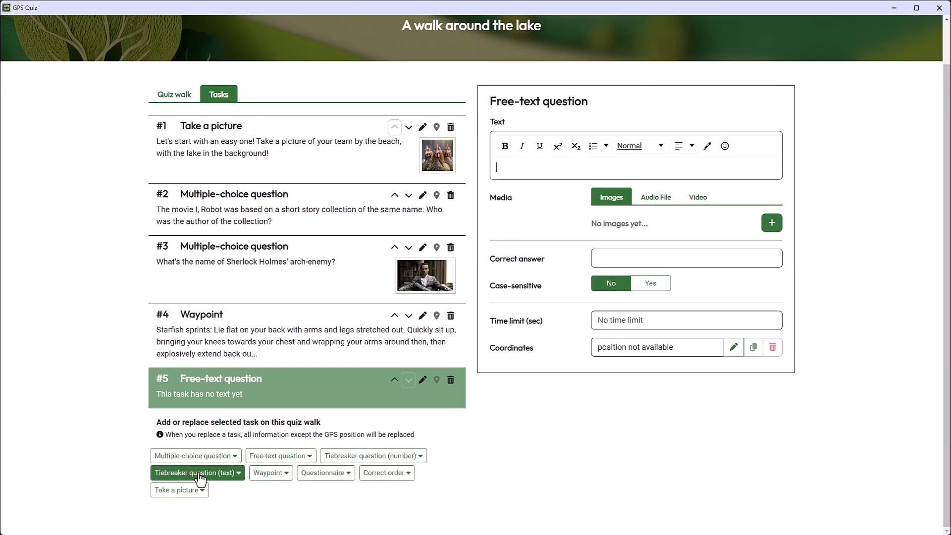
text(What is)
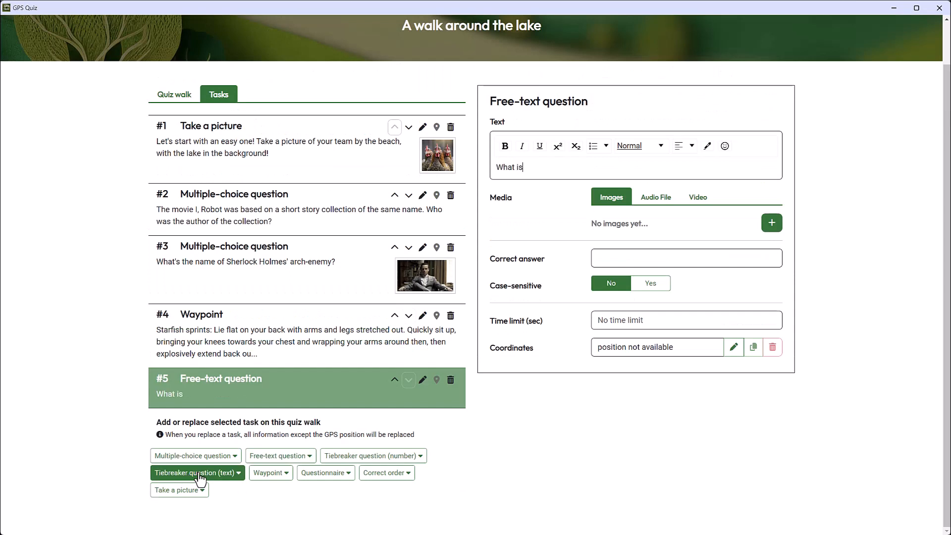
text( the chemical symbo)
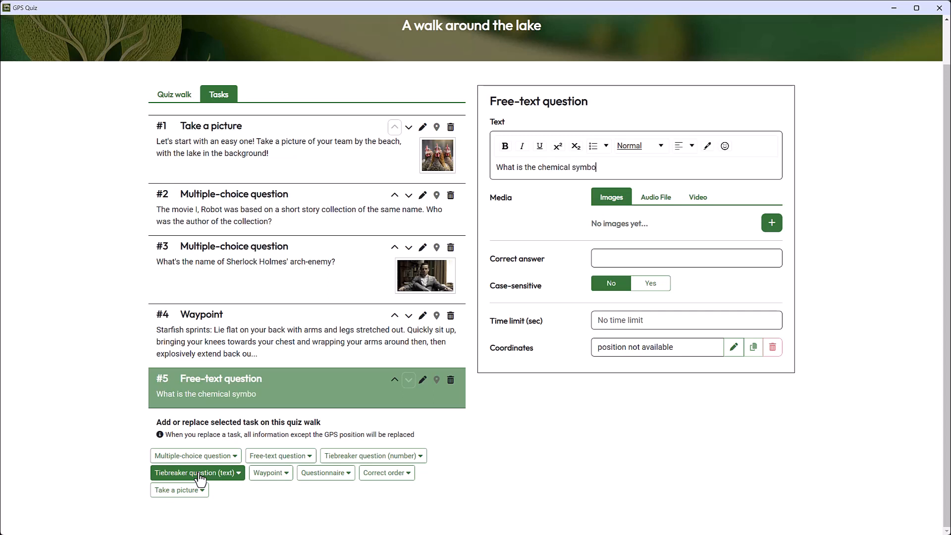
text(l of table salt?)
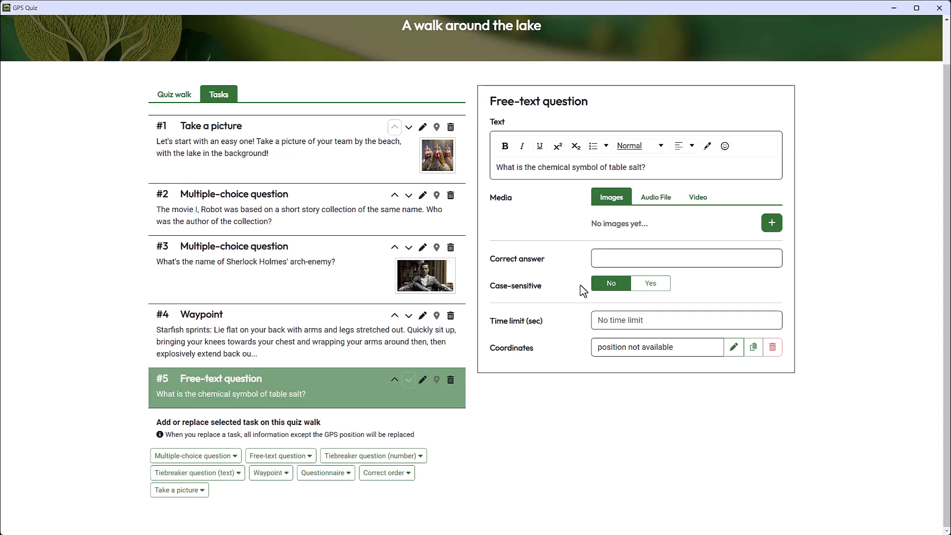
Step: Set the table salt question's correct answer to "NaCl", make it case-sensitive, and limit the time to 20 seconds
click(612, 255)
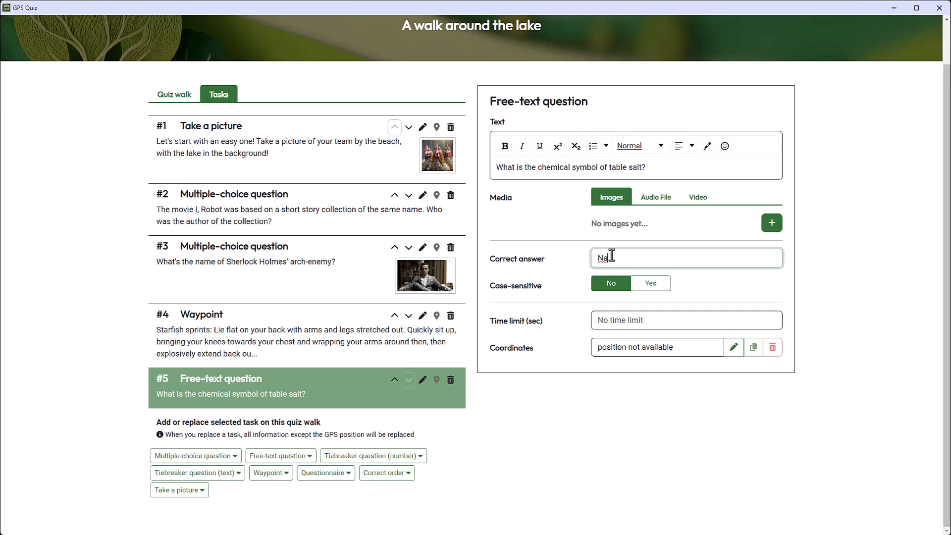
text(NaCl)
click(652, 284)
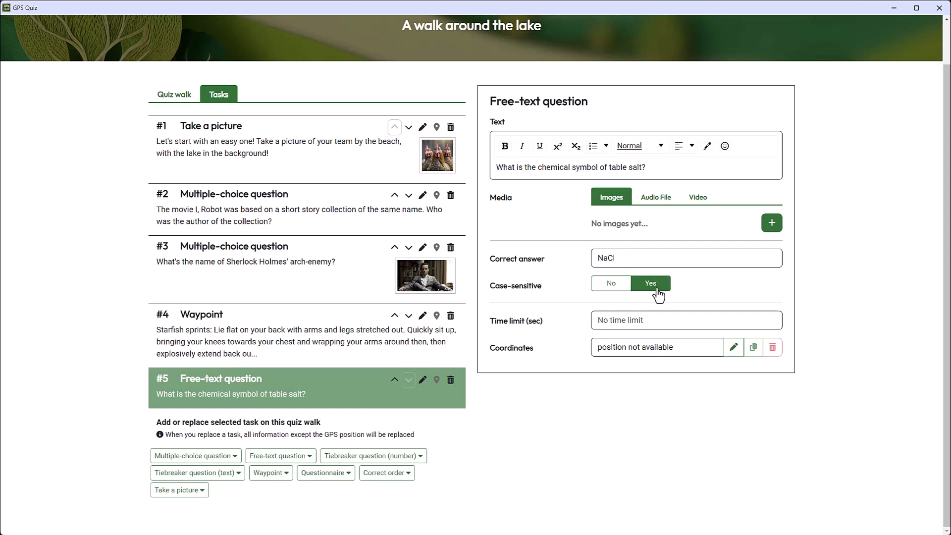
click(656, 321)
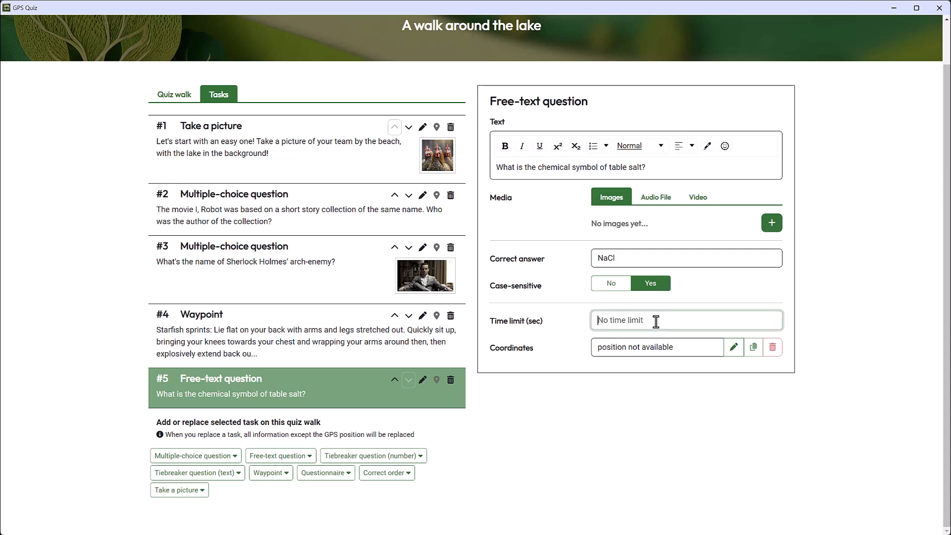
text(20)
key(Tab)
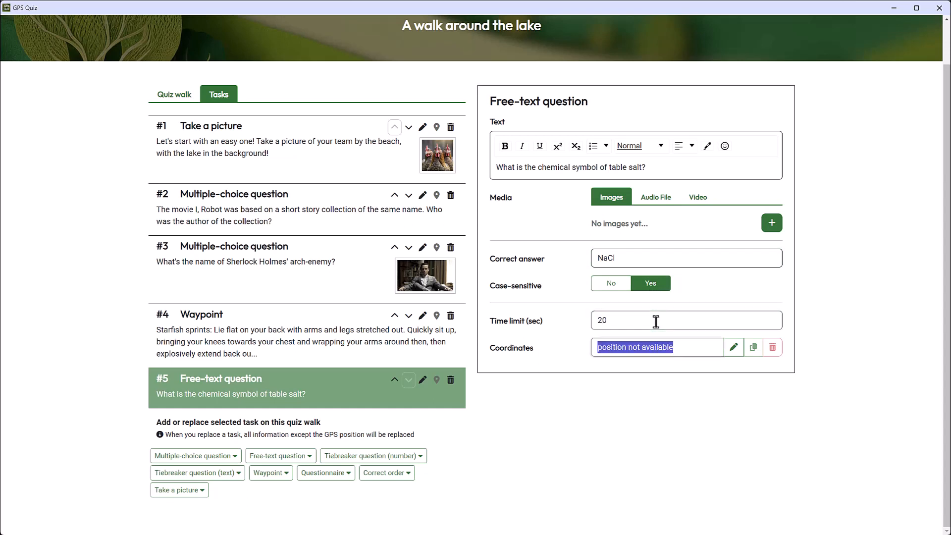
Step: Add a Questionnaire as task 6 and paste the copied article about Shetland as its text
scroll(670, 330, up, 1)
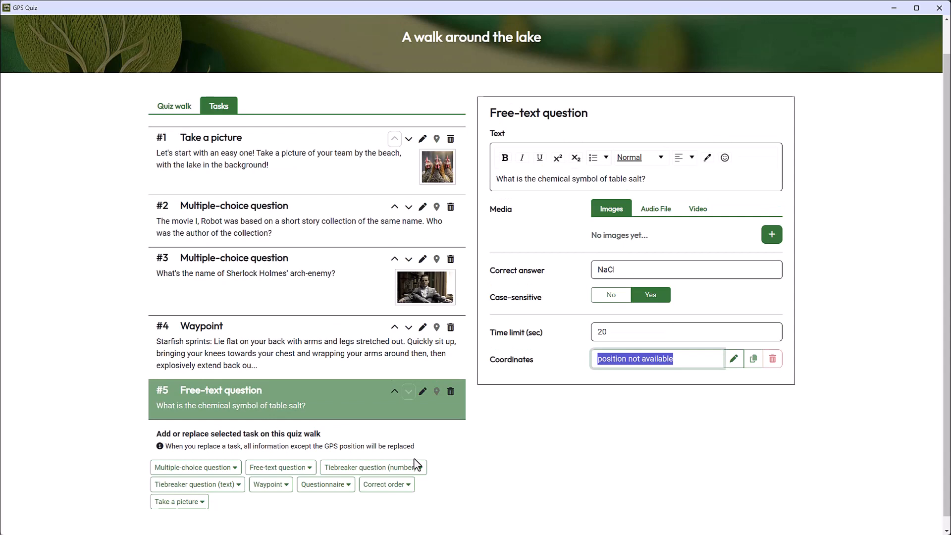
click(339, 488)
scroll(339, 490, down, 2)
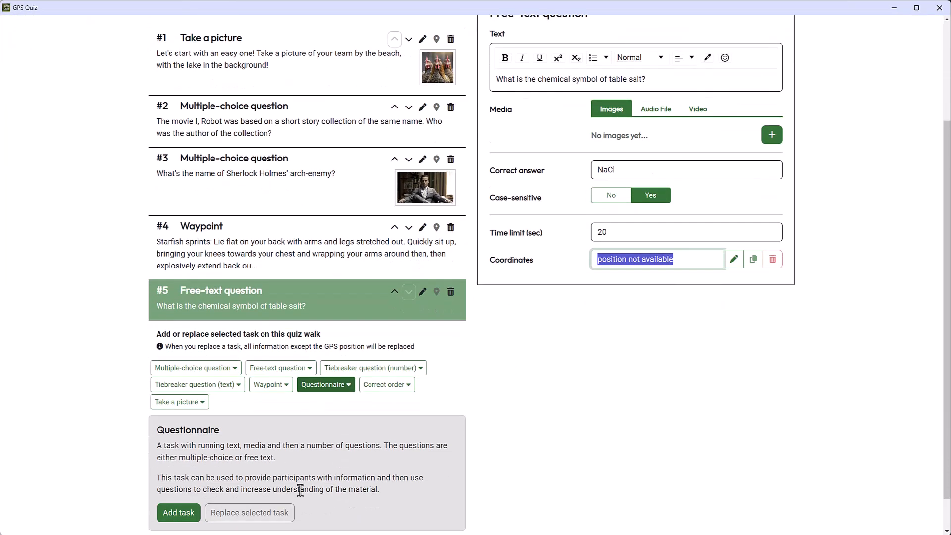
click(177, 512)
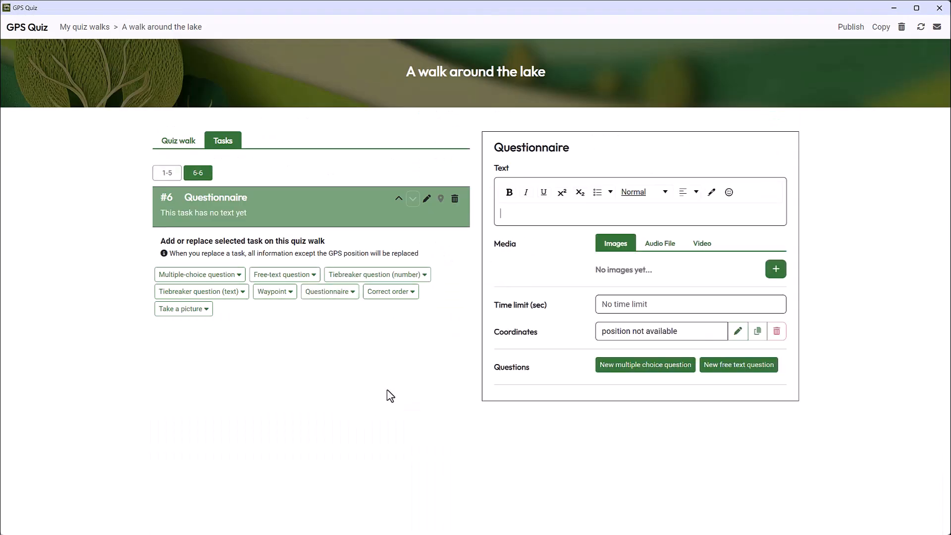
text(Shetland, a remote archipelago situated off the northeast coast of Scotland, is renowned for its rugged landscapes, rich history, and unique culture. Consisting of over a hundred islands, only a few of which are inhabited, Shetland boasts stunning coastlines, dramatic cliffs, and serene moorlands. The islands are home to a diverse array of wildlife, including seabirds, seals, and otters, making it a paradise for nature enthusiasts.  Shetland's history is deeply ingrained in Norse heritage, evident in its place names, dialect, and traditions. Vikings once ruled these lands, leaving behind a legacy that is still palpable today. Visitors can explore ancient archaeological sites, such as Jarlshof, which offers insights into Shetland's past through its well-preserved ruins spanning over 4,000 years.  Despite its remote location, Shetland thrives with a vibrant community and a strong sense of identity. The annual Up Helly Aa festival, where locals celebrate Shetland's Viking heritage with fiery torchlit processions and the burning of a galley, is a testament to the islanders' pride and resilience.  Whether you're captivated by its natural beauty, intrigued by its history, or charmed by its unique way of life, Shetland promises an unforgettable experience for adventurers seeking a taste of Scotland's northernmost frontier.)
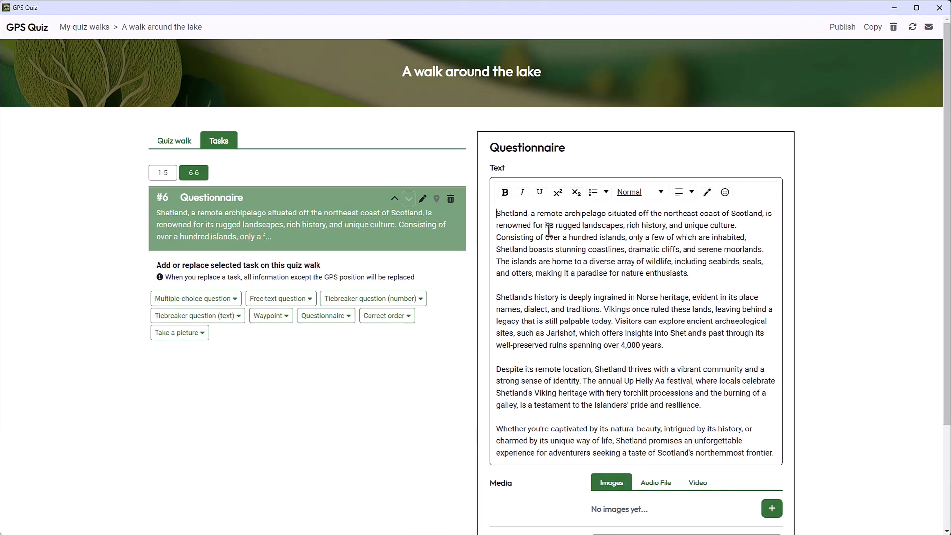
Step: Add a multiple choice question to the questionnaire with the text "What is Shetland known for in terms of its wildlife?"
scroll(614, 347, down, 3)
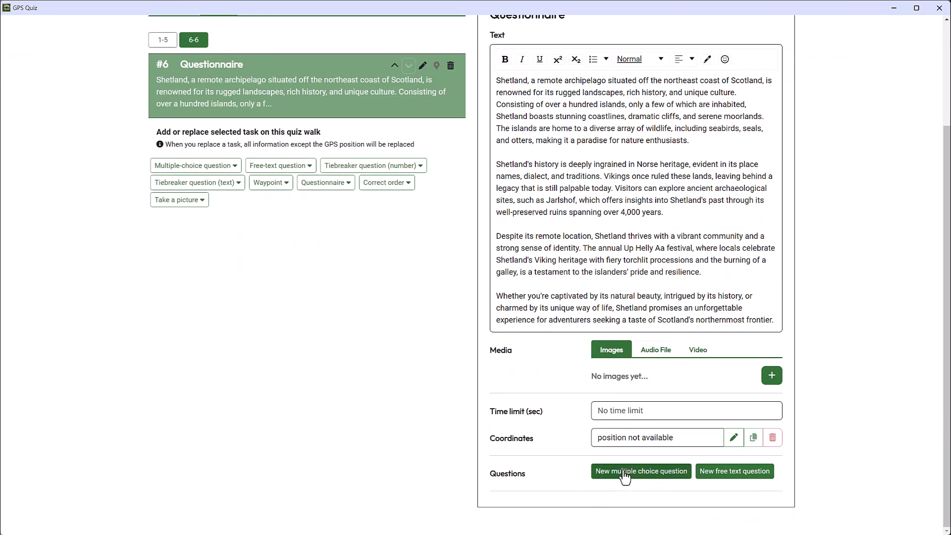
click(624, 471)
scroll(628, 460, down, 2)
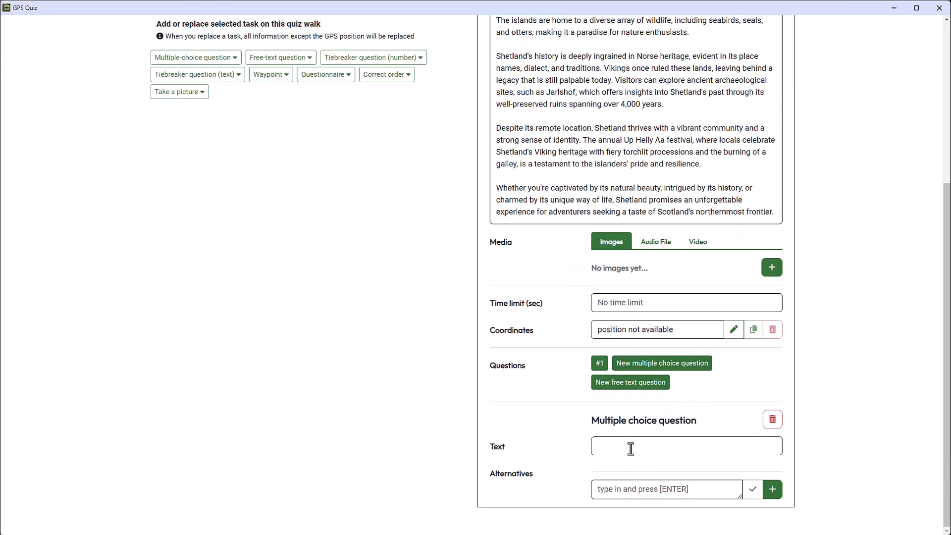
click(630, 449)
text(What is )
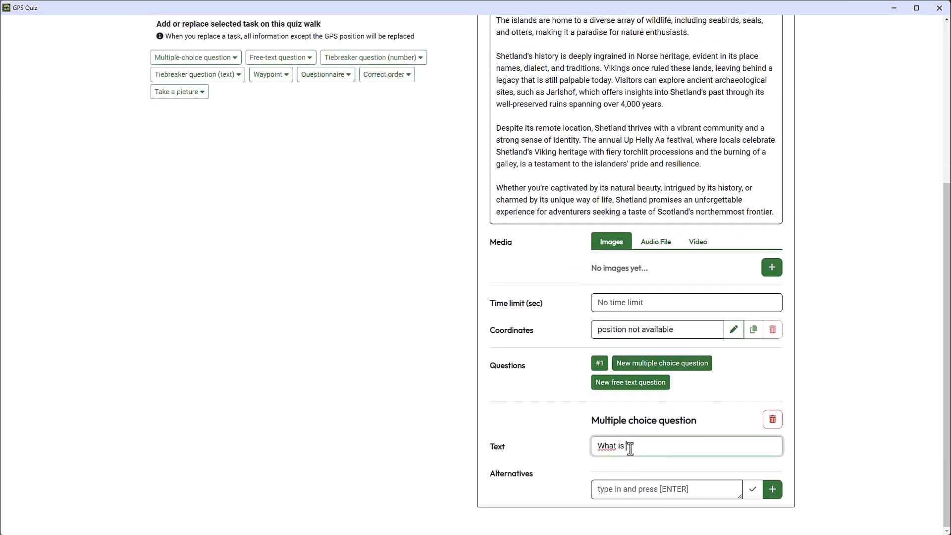
text(Shetland known for in terms of its wildlife?)
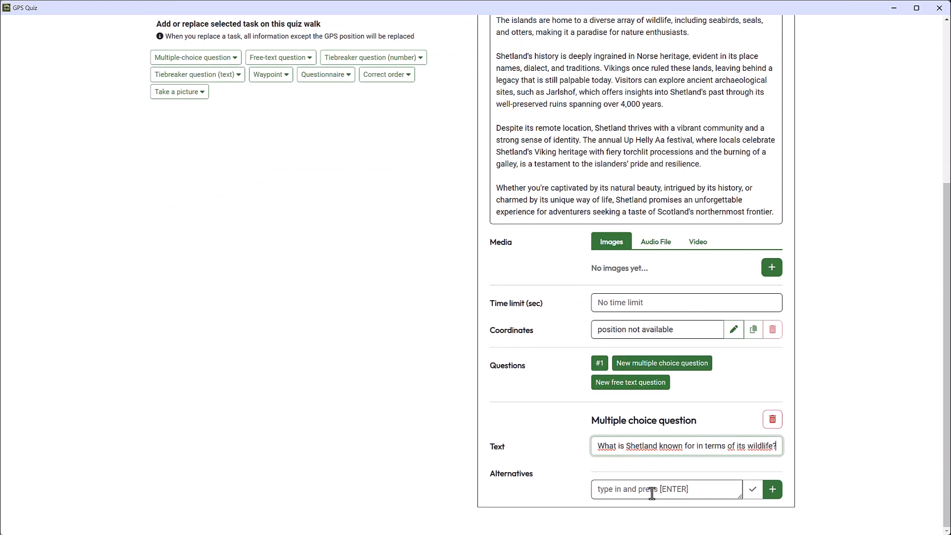
Step: Enter the alternatives "Desert creatures", "Seabirds, seals and otters" and "Tropical animals", marking "Seabirds, seals and otters" as correct
click(652, 492)
text(Desde)
key(BackSpace)
key(BackSpace)
text(ert creatures)
key(Return)
text(S)
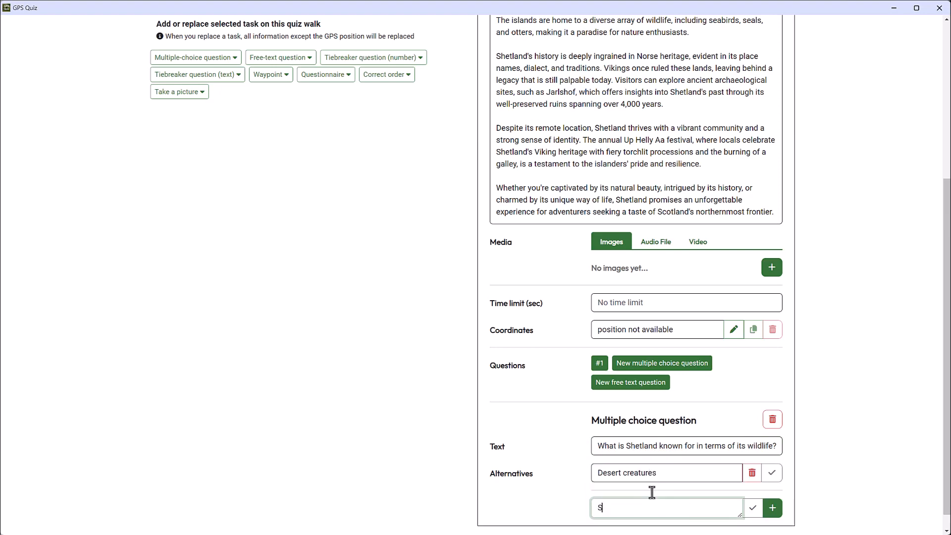
text(eabirds, seals and otters)
key(Return)
text(Tro)
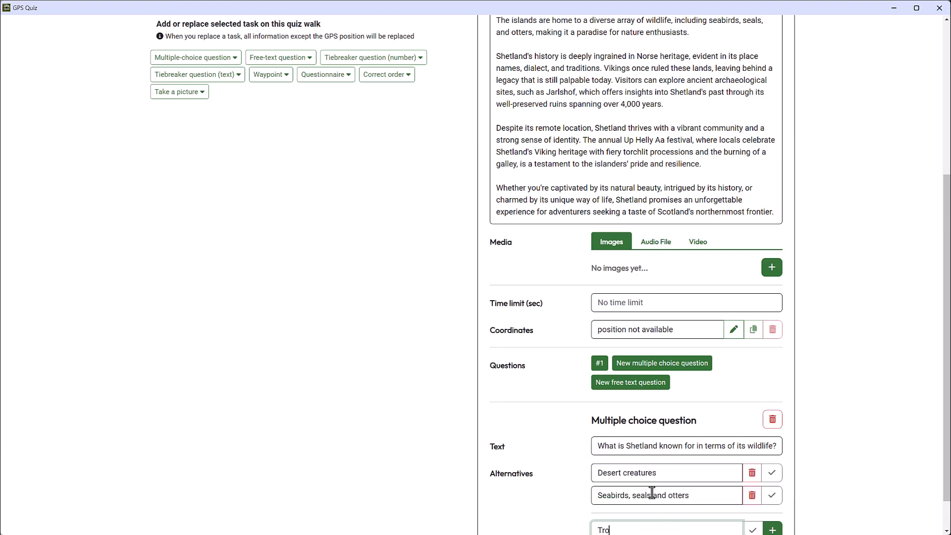
text(pical animals)
key(Return)
scroll(683, 427, down, 2)
click(771, 431)
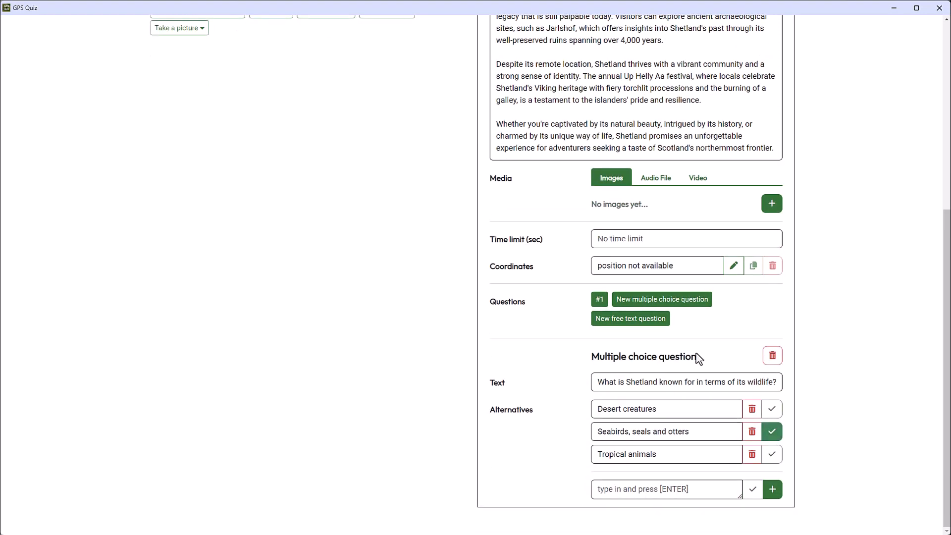
Step: Add a free text question to the questionnaire, "What festival celebrates Shetland's Viking heritage?", with the correct answer "Up Helly Aa"
click(632, 319)
click(634, 419)
text(What fest)
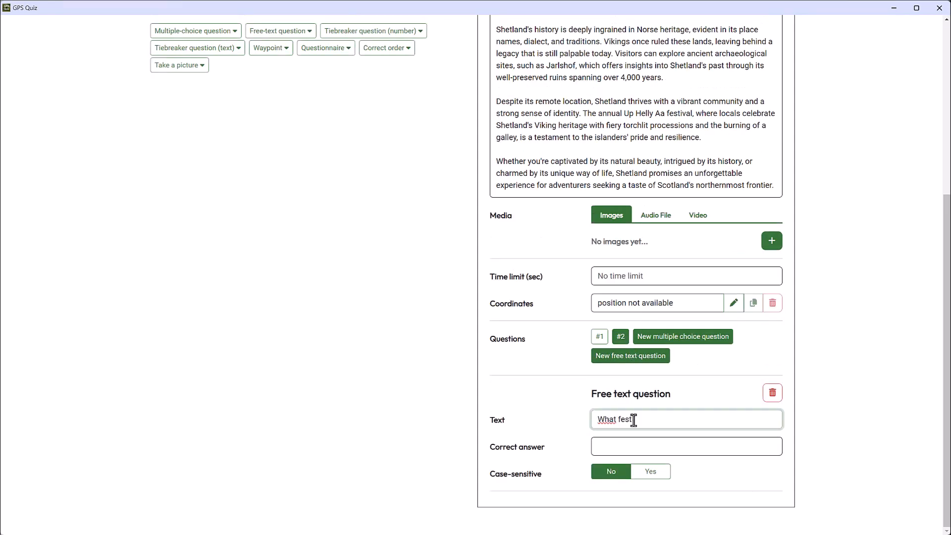
text(ival celebrates Shetland's Viking heritage?)
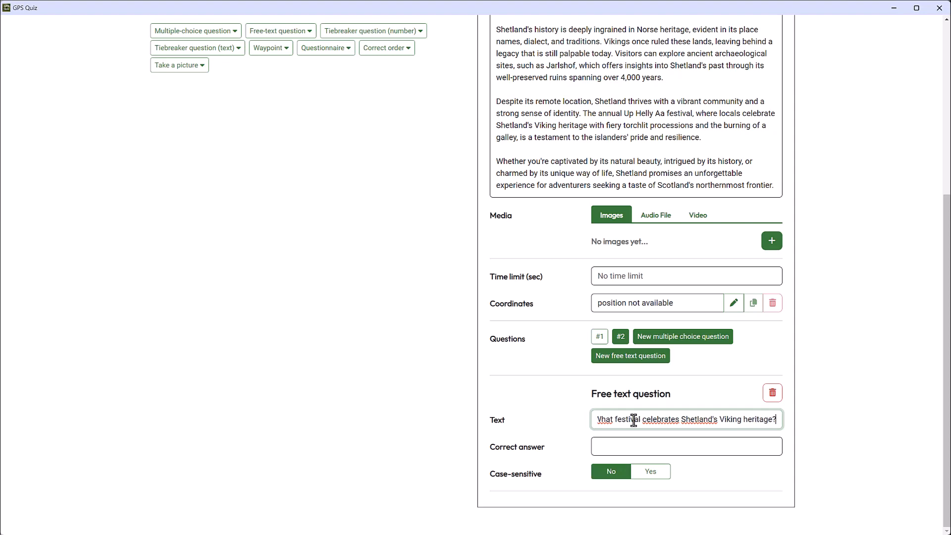
key(Tab)
text(Up Helly Aa)
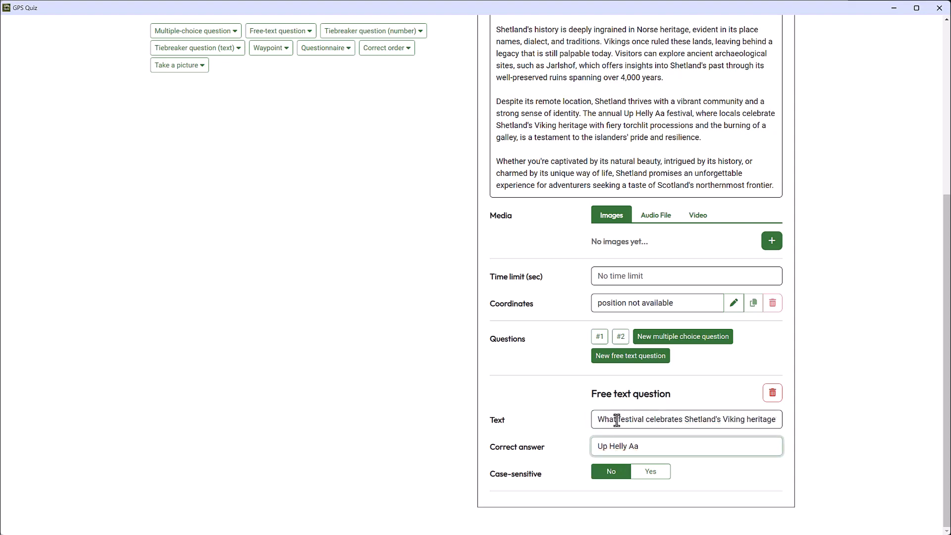
Step: Add a multiple-choice question as task 7 with the text "What city hosted the 1984 Olympic Winter games?"
scroll(616, 420, up, 5)
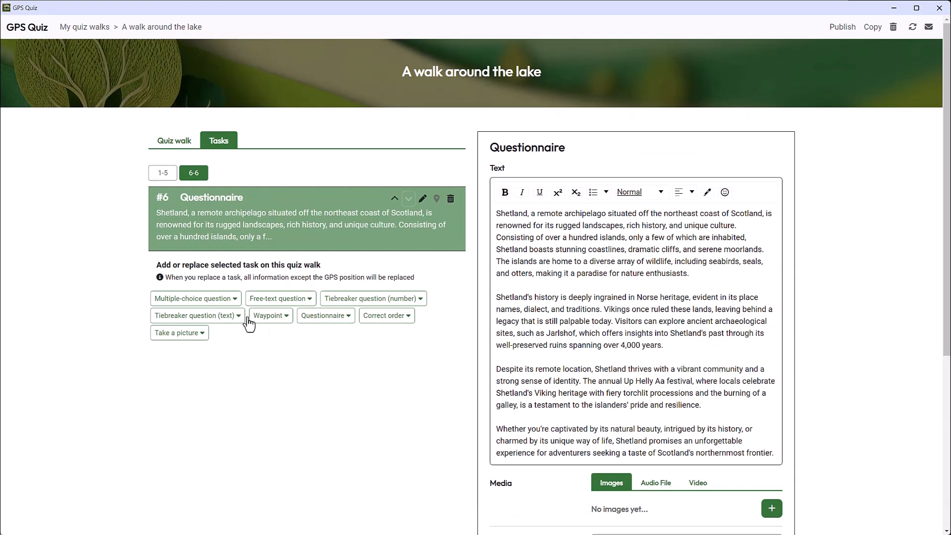
click(205, 299)
click(180, 424)
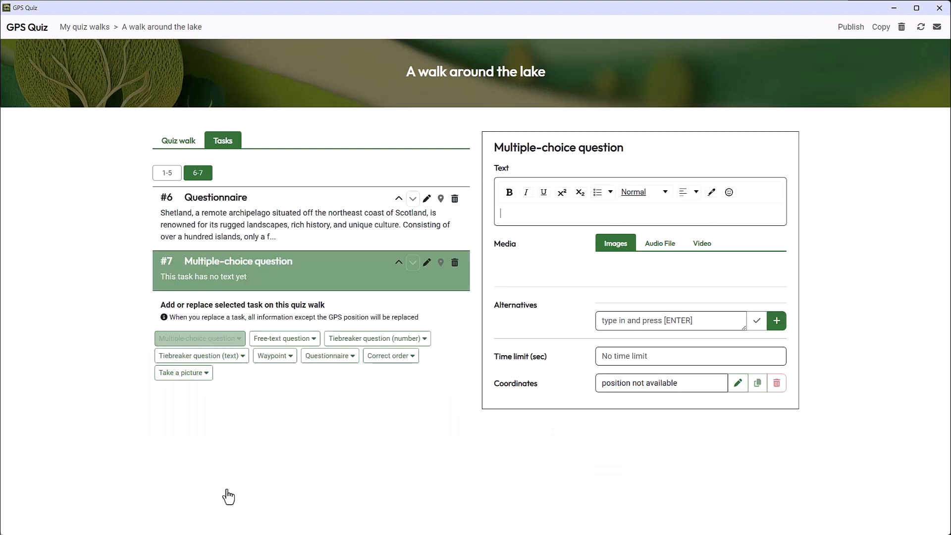
text(What city hosted the 1984 Olymp)
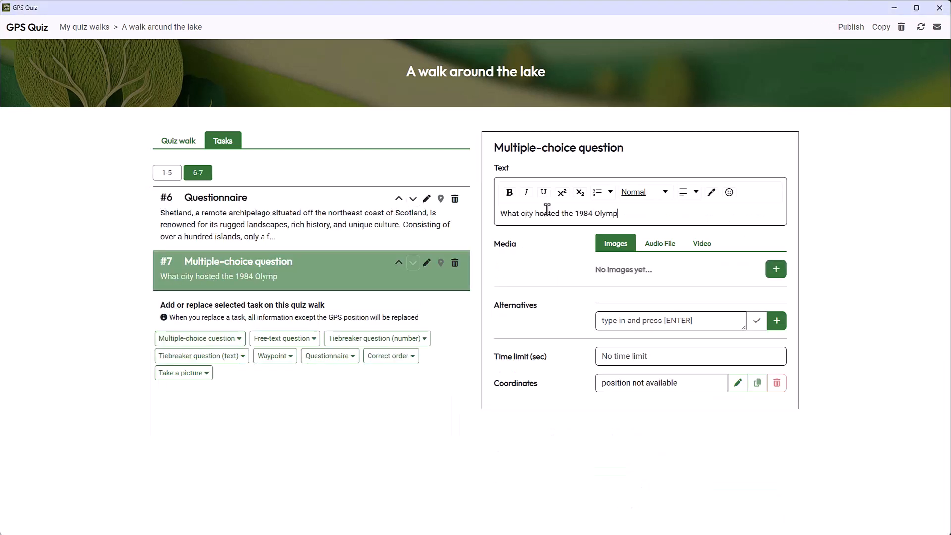
text(ic Winter games?)
Step: Enter the alternatives "Lake Placid, USA", "Lillehammer, Norway" and "Sarajevo, former Yugoslavia", marking Sarajevo as correct
click(672, 320)
text(Lake Placid, USA)
key(Return)
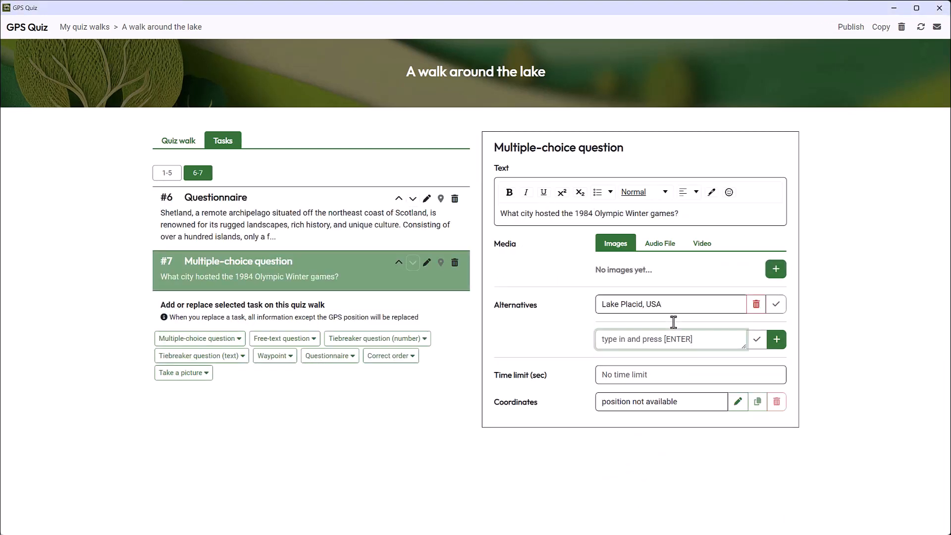
text(Lillehammer, Norway)
key(Return)
text(Sarajevo, former Yogusl)
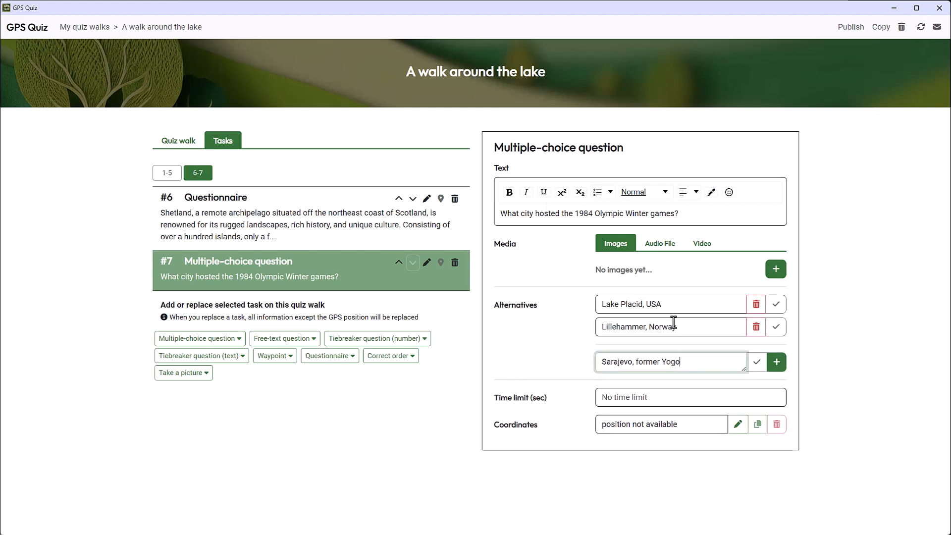
key(BackSpace)
key(BackSpace)
key(BackSpace)
key(BackSpace)
key(BackSpace)
key(BackSpace)
text(Yugoslavia)
key(Return)
click(776, 351)
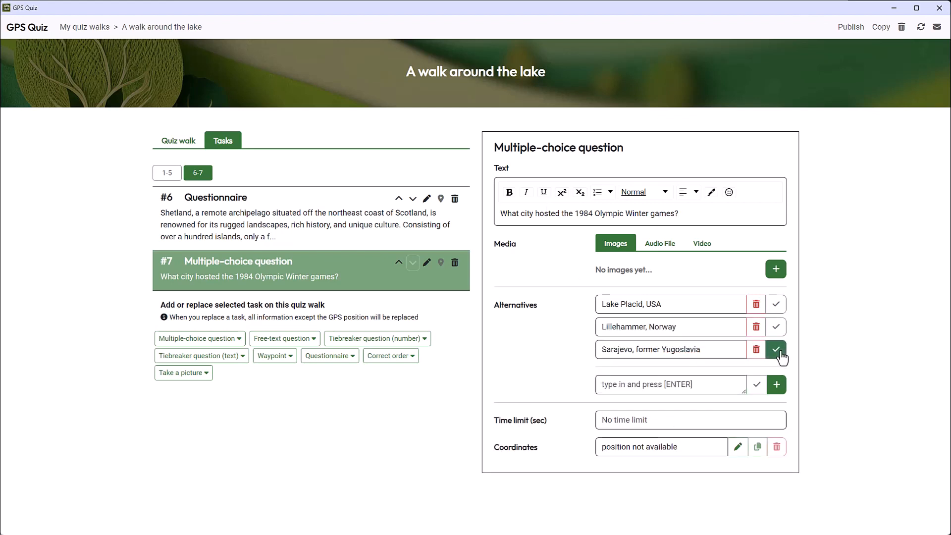
Step: Add a Correct order task as task 8 with the text "Please put the books of the Lord of the Rings trilogy in correct order"
click(390, 355)
click(174, 484)
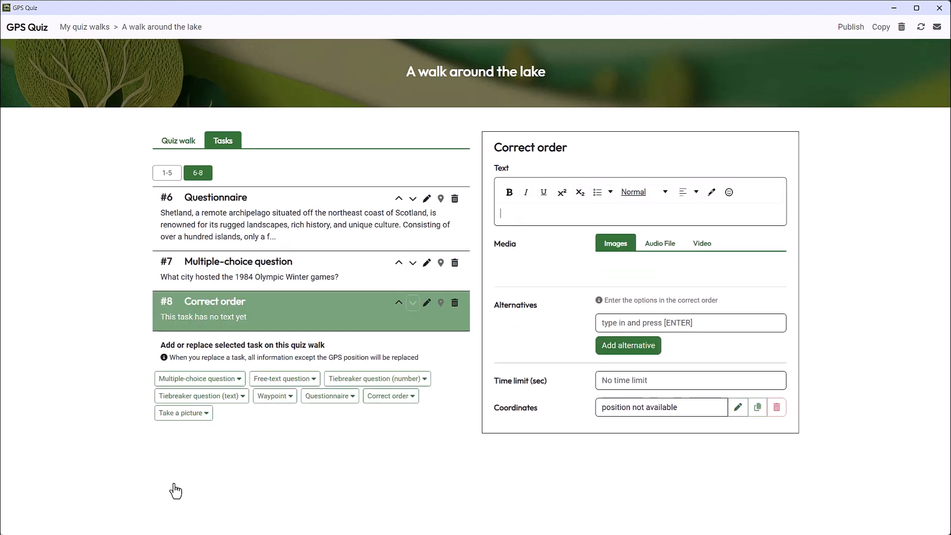
click(522, 212)
text(Pleas)
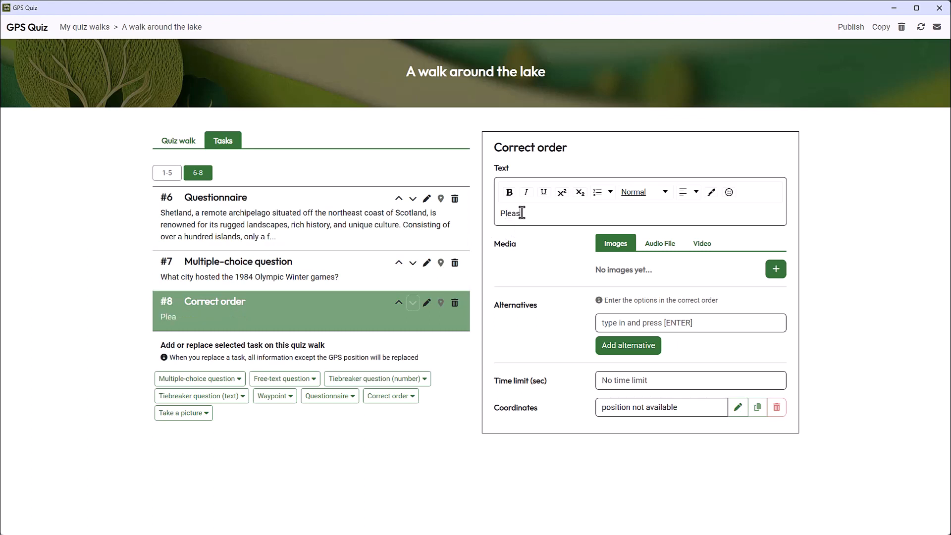
text(e put the )
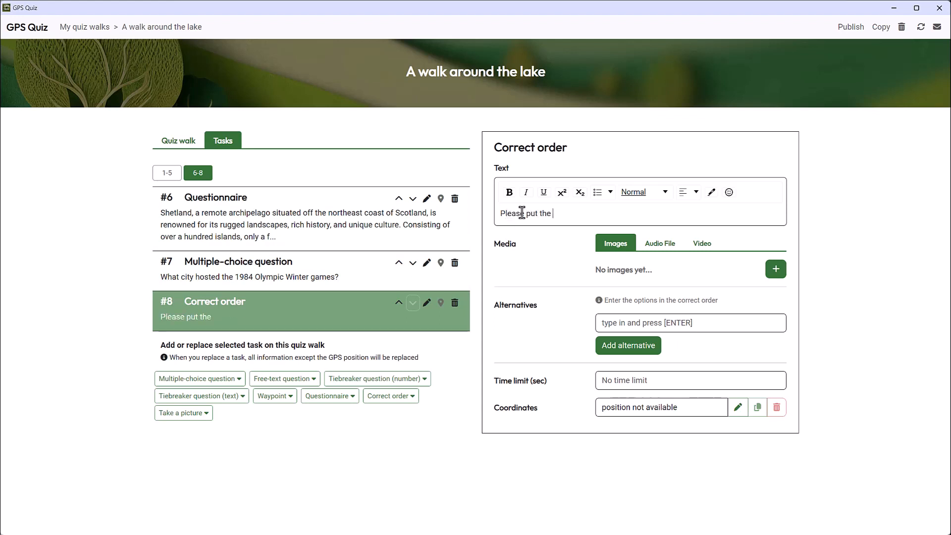
text(books of the )
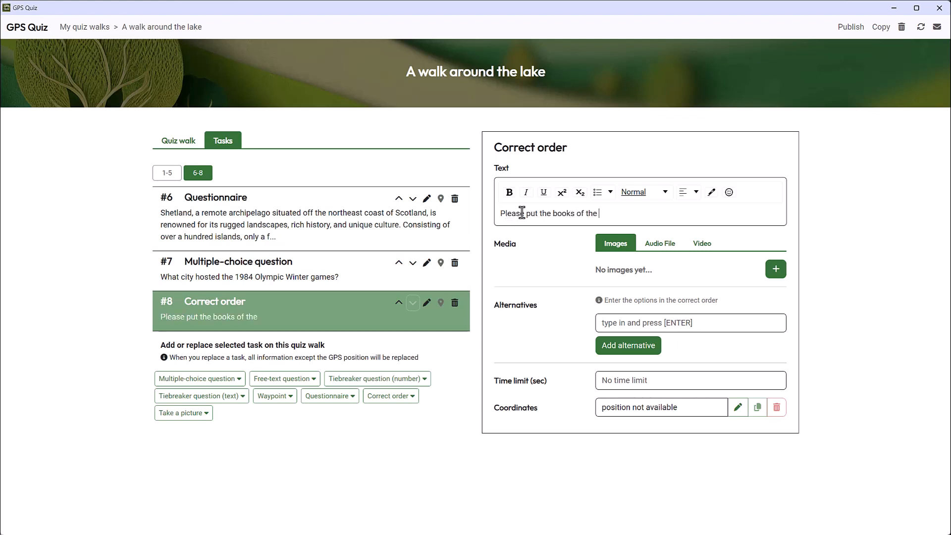
text(Lord of the Ri)
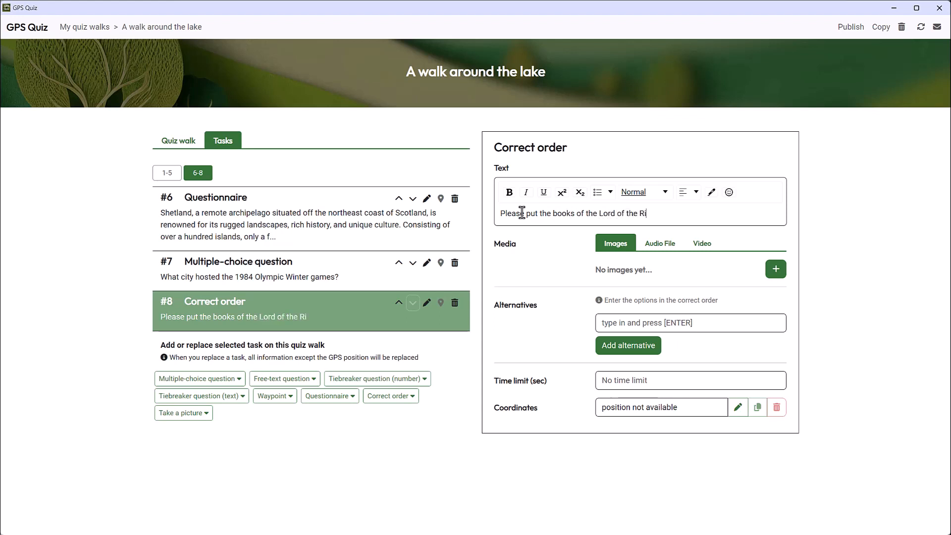
text(ngs trilogy in cor)
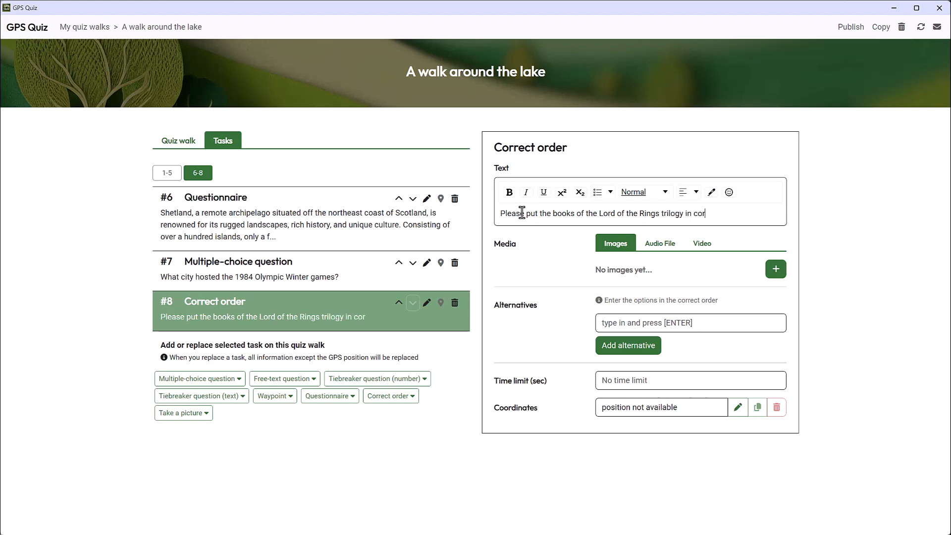
text(rect order)
Step: Enter the ordered alternatives "The fellowship of the Ring", "The Two Towers" and "The return of the King"
click(628, 322)
text(The fellowship of the Ring)
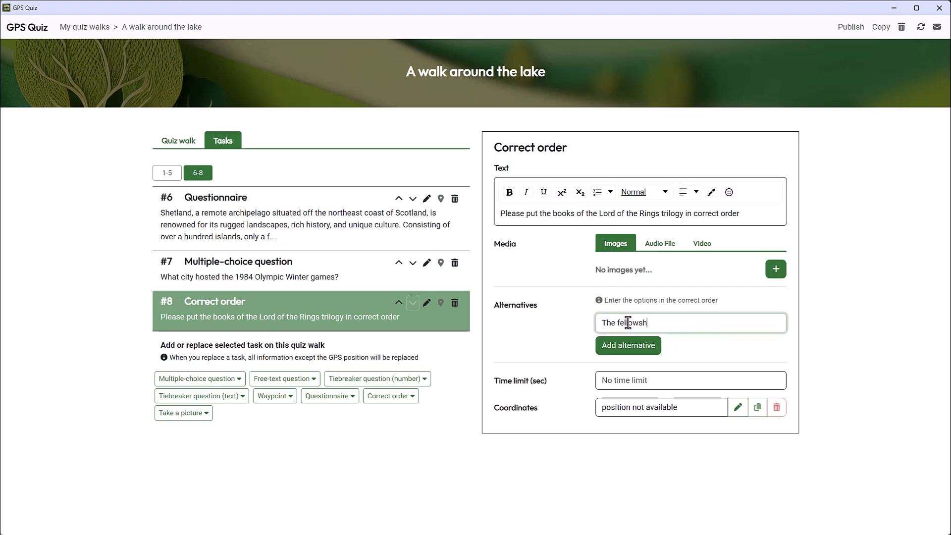
key(Return)
text(The Two Towers)
key(Return)
text(The return of the King)
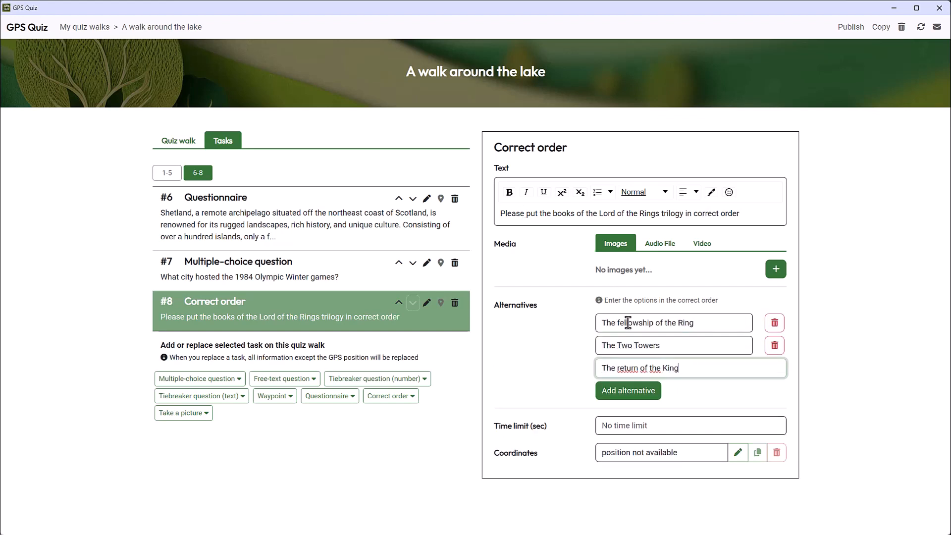
key(Return)
Step: Set the time limit of the Correct order task to 20 seconds
click(648, 445)
text(20)
key(Tab)
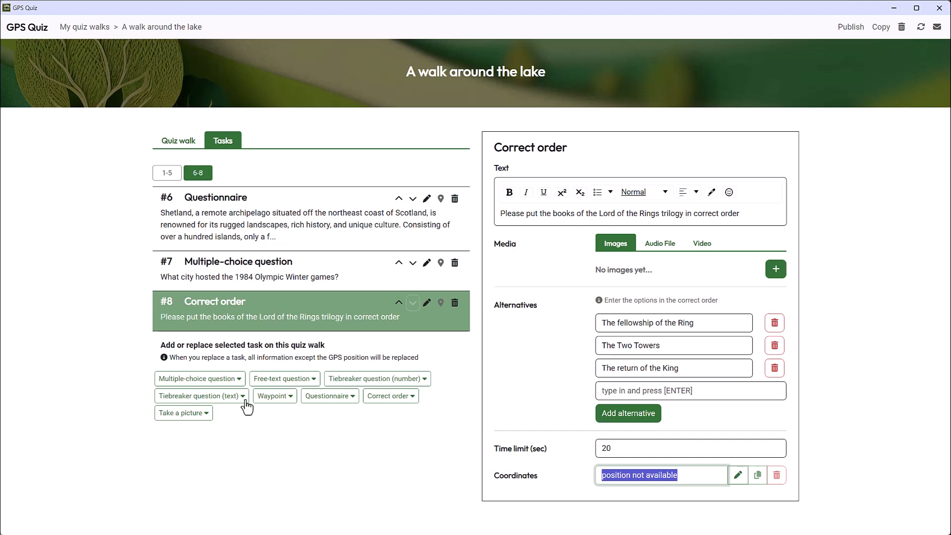
Step: Add a Multiple-choice question as task 9 with the text "What movie is this clip from?"
click(225, 382)
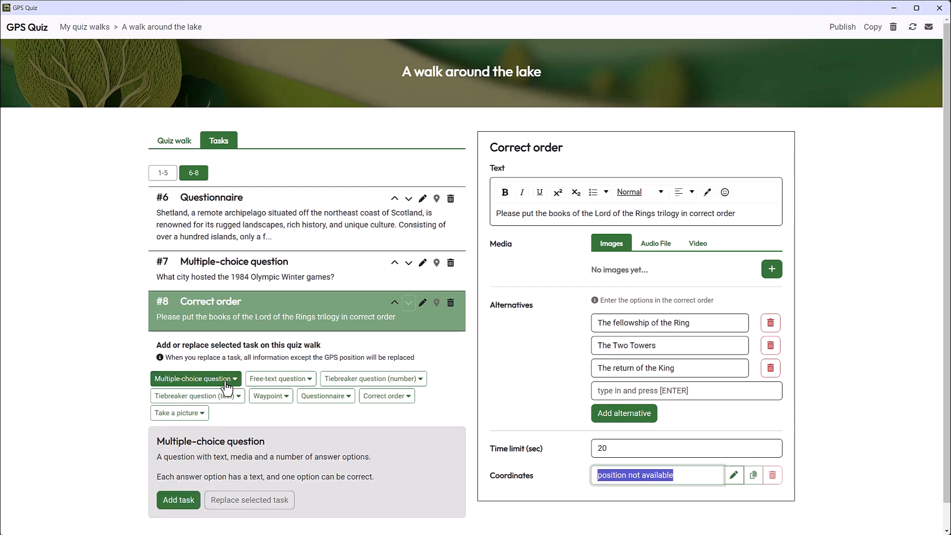
click(176, 501)
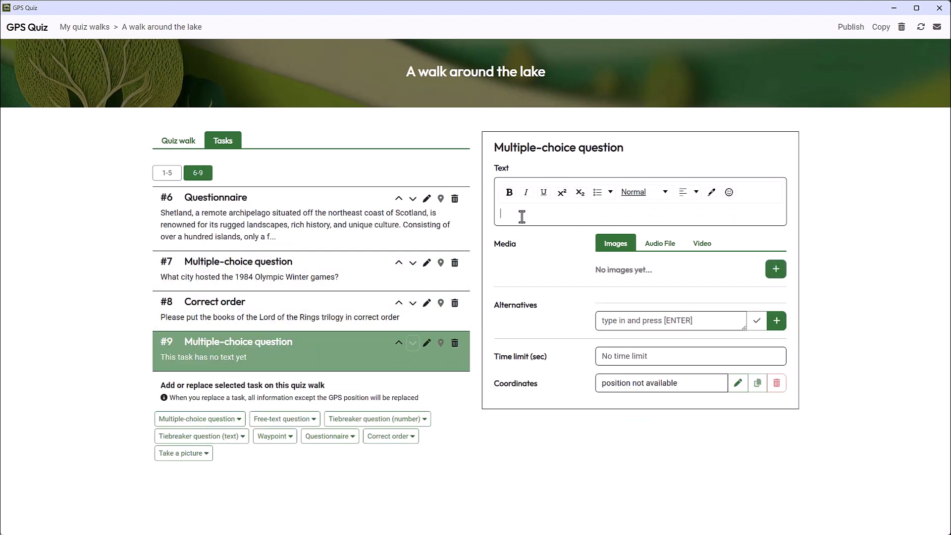
text(What movie is thi)
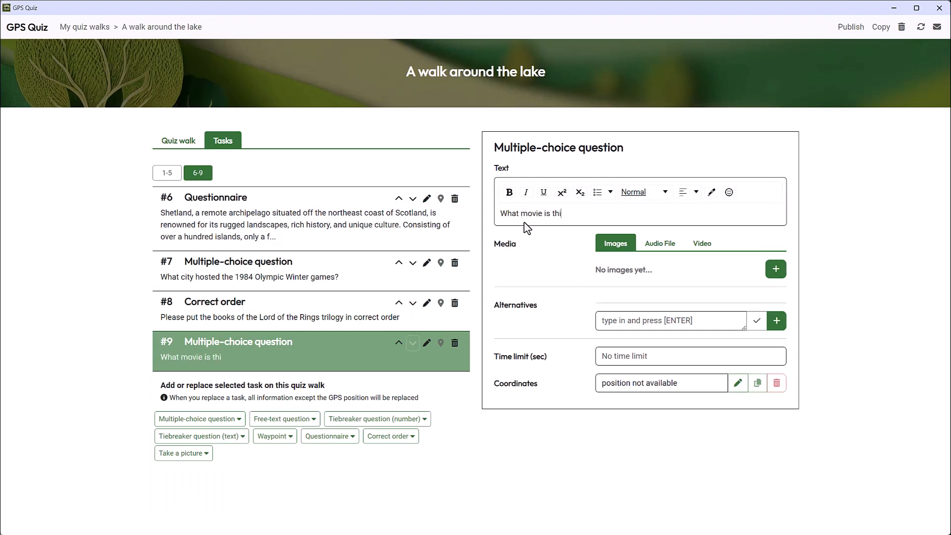
text(s clip from?)
Step: Attach the copied YouTube link of the clip "Don't do it again!" as the video for task 9
click(702, 247)
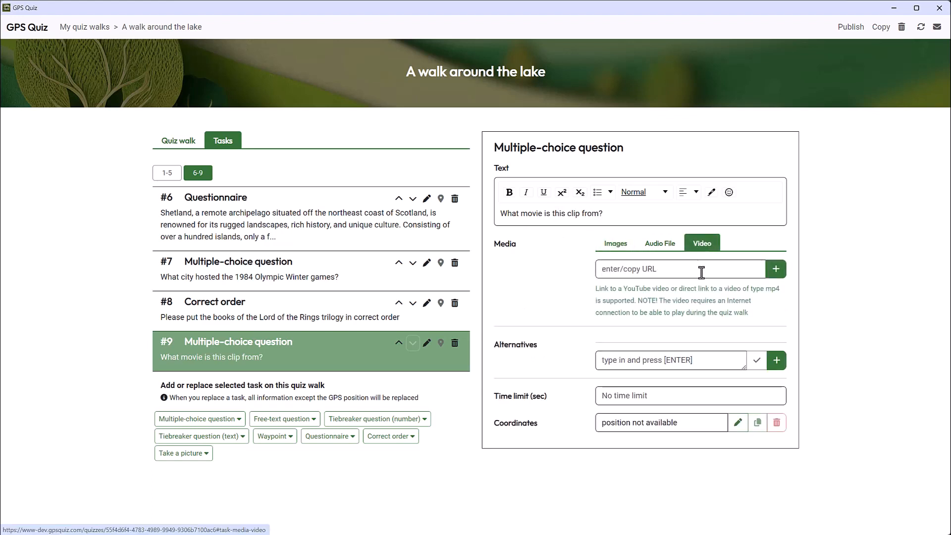
click(703, 271)
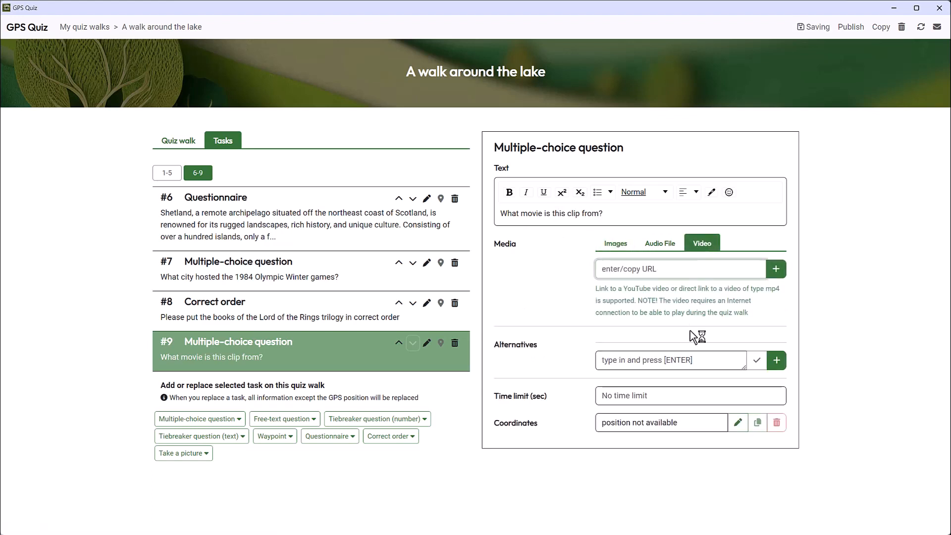
key(ctrl+v)
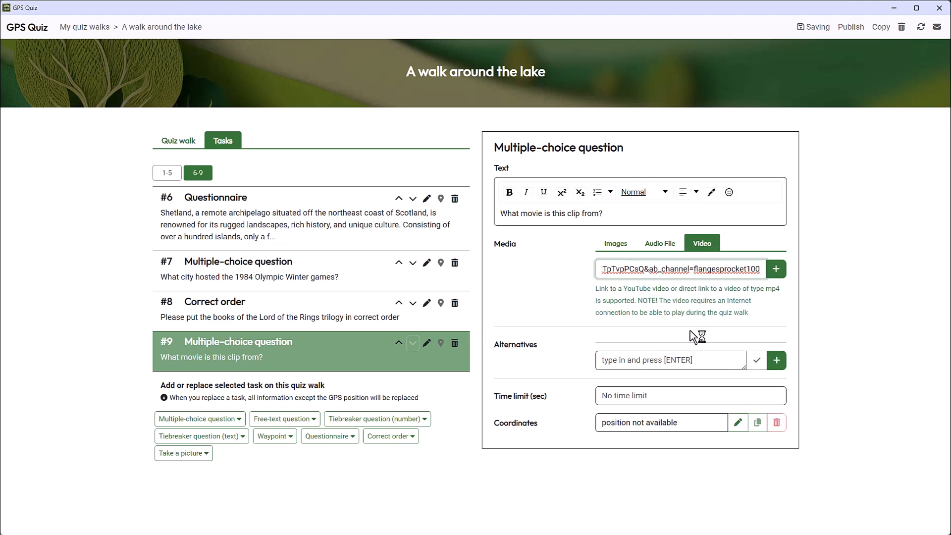
click(776, 270)
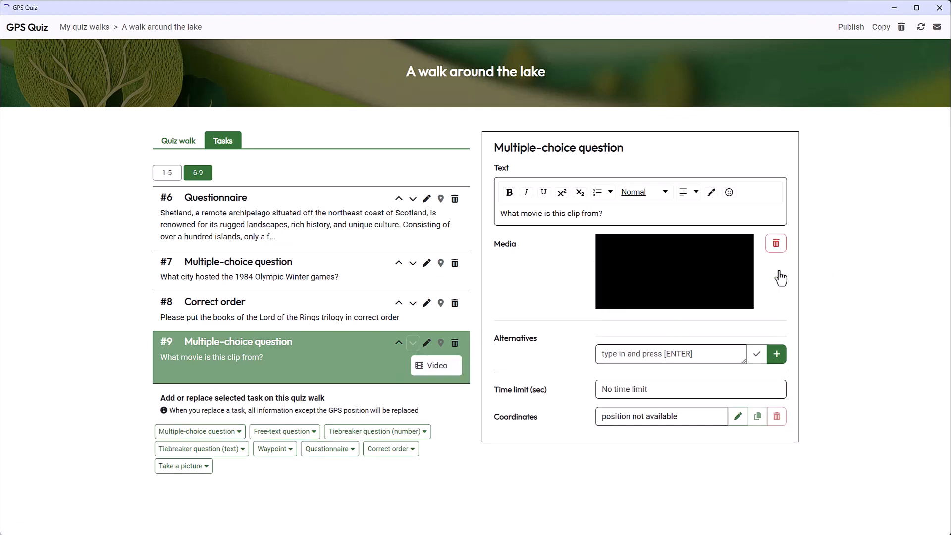
Step: Enter the alternatives "Spartacus", "Life of Brian" and "Ben Hur", marking Life of Brian as correct
click(684, 353)
text(Spartacus)
key(Return)
text(Life of Brian)
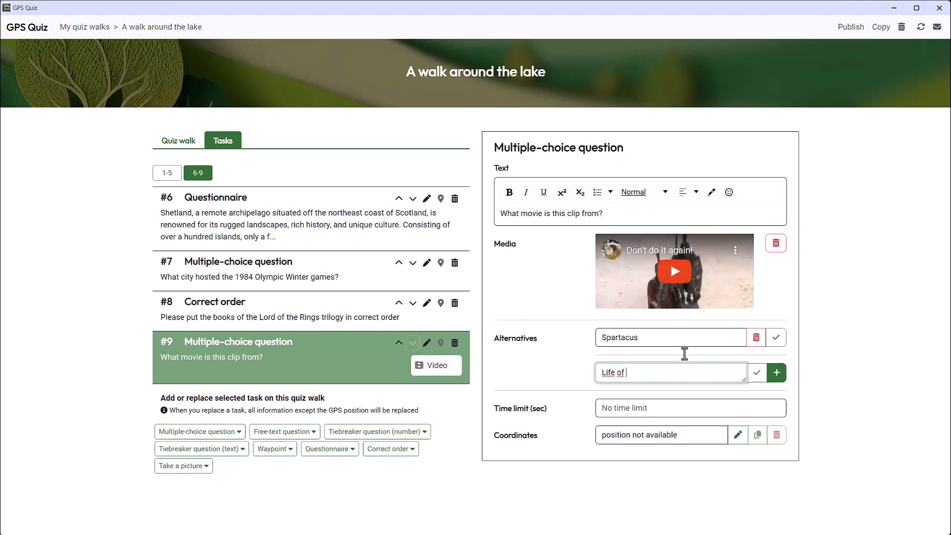
key(Return)
text(Ben Hur)
key(Return)
click(776, 360)
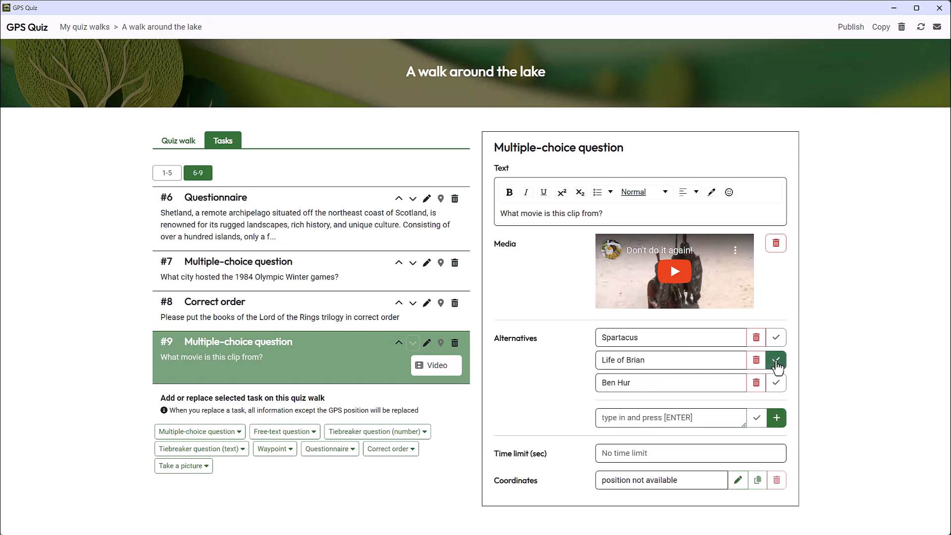
Step: Add a Tiebreaker question (text) as task 10 with the text "Suggest a dress-up theme for the upcoming kick-off!"
click(222, 451)
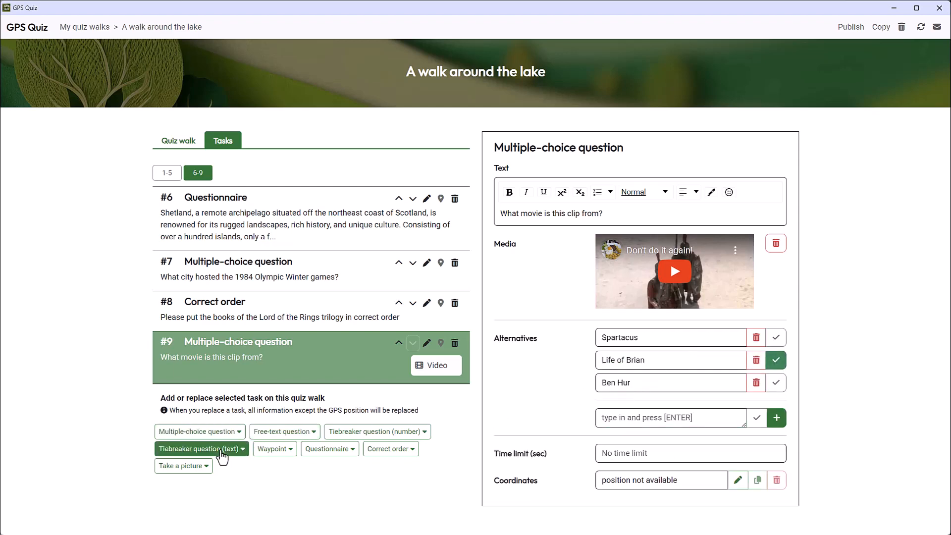
scroll(223, 460, down, 2)
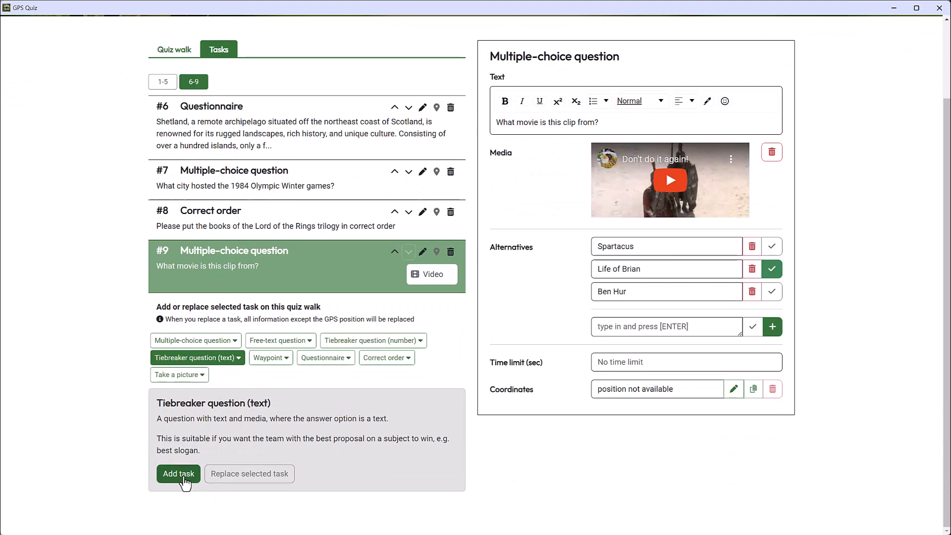
click(178, 471)
text(S)
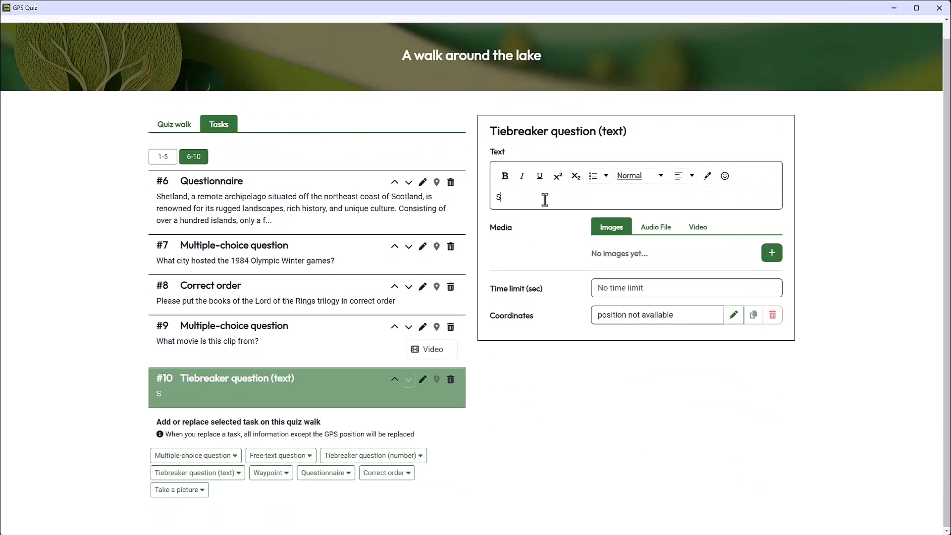
text(uggest a dress-ip )
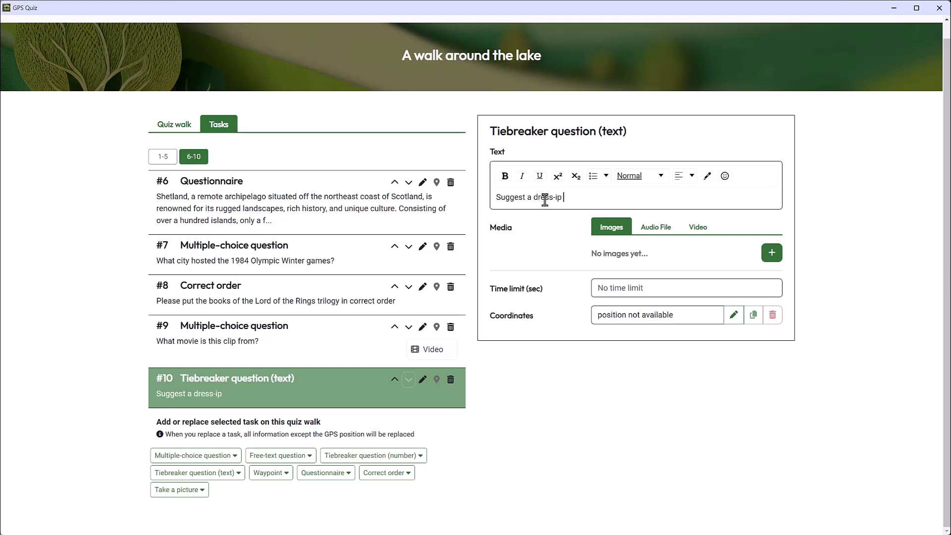
key(BackSpace)
key(BackSpace)
key(BackSpace)
text(up theme for the )
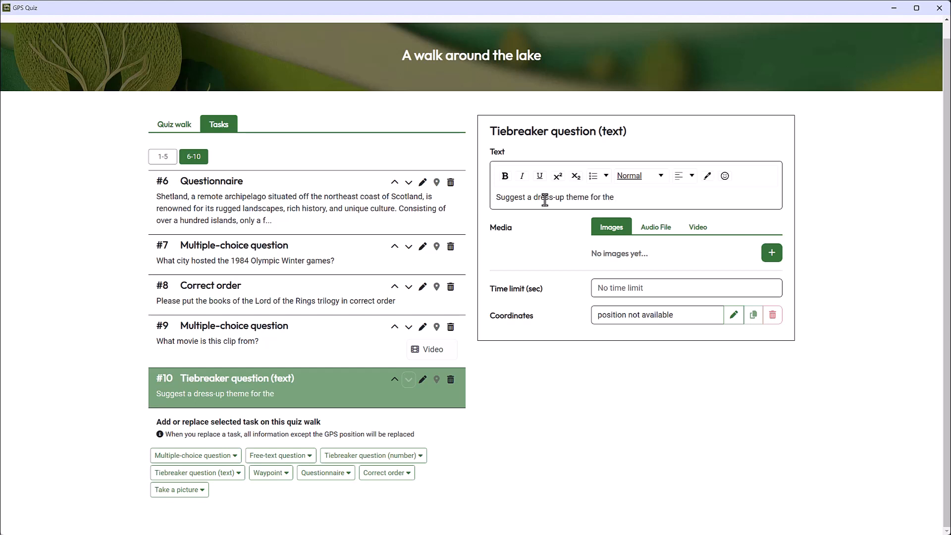
text(upcoming kick-off!)
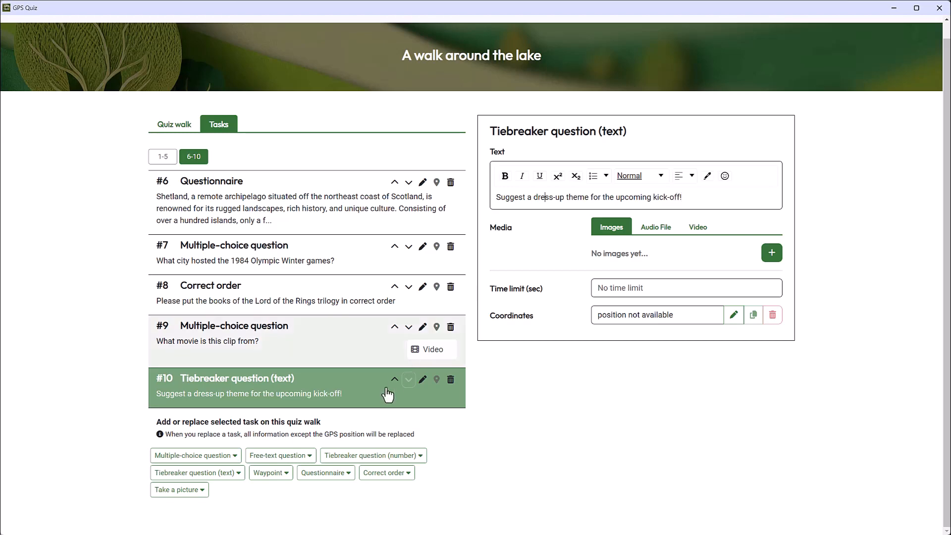
Step: Add a Tiebreaker question (number) as task 11: "Time for the tiebreaker question! How many marbles are there in the jar on the table?"
click(351, 457)
scroll(352, 457, down, 3)
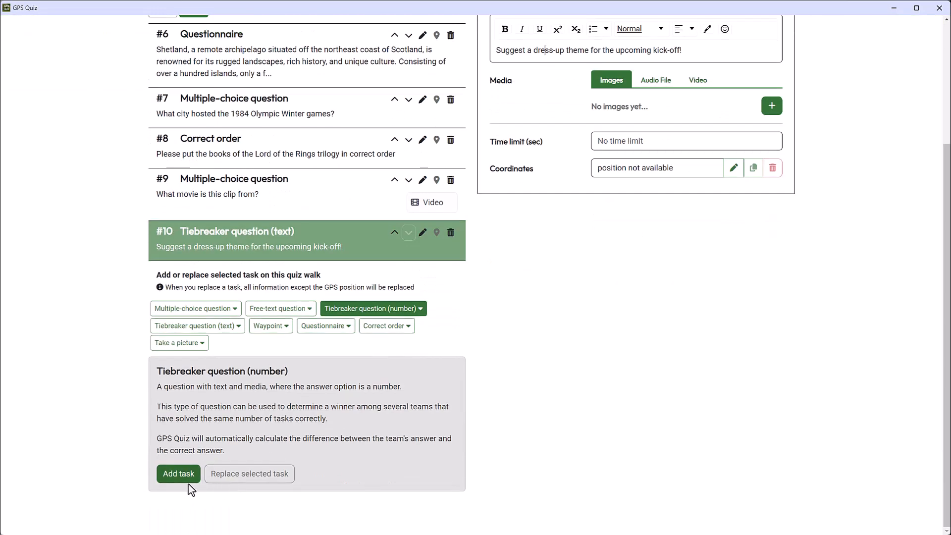
click(176, 471)
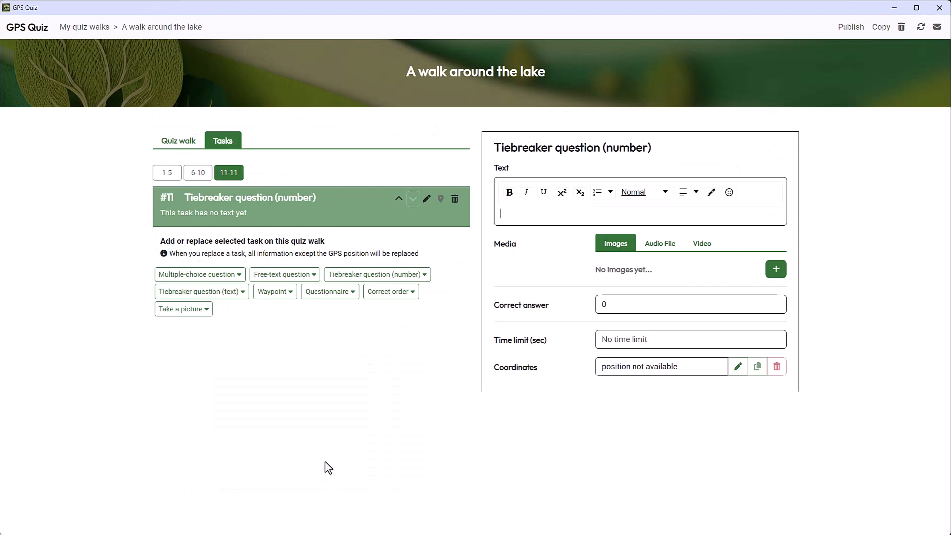
text(Time for the)
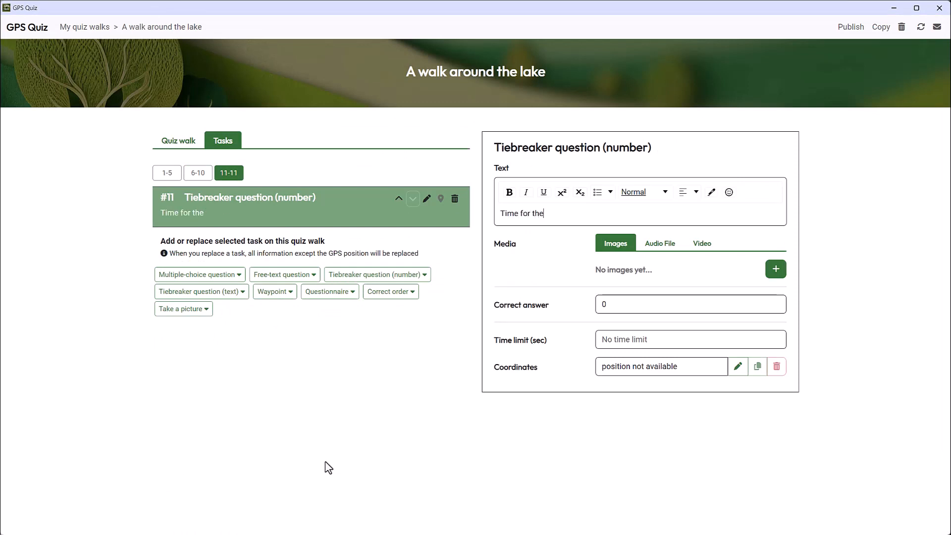
text( tiebreaker question)
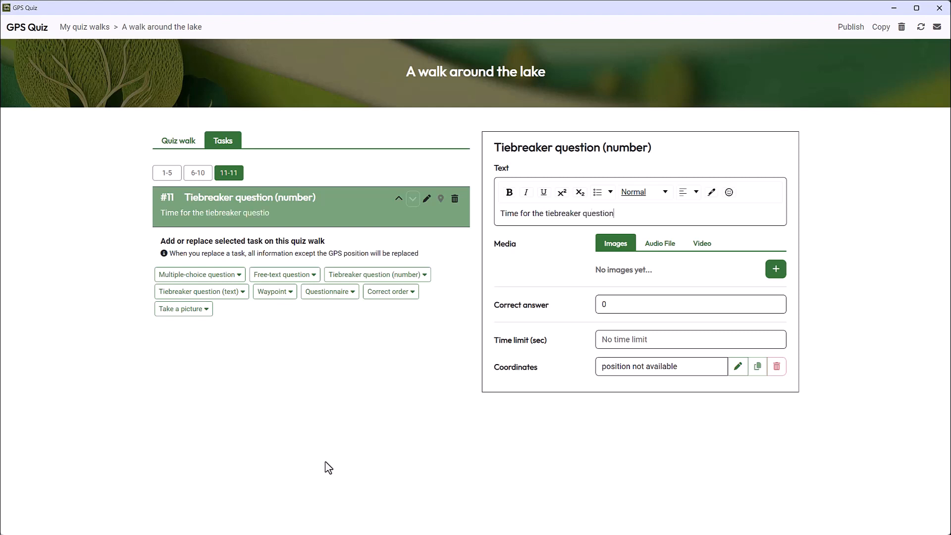
text(! How many ma)
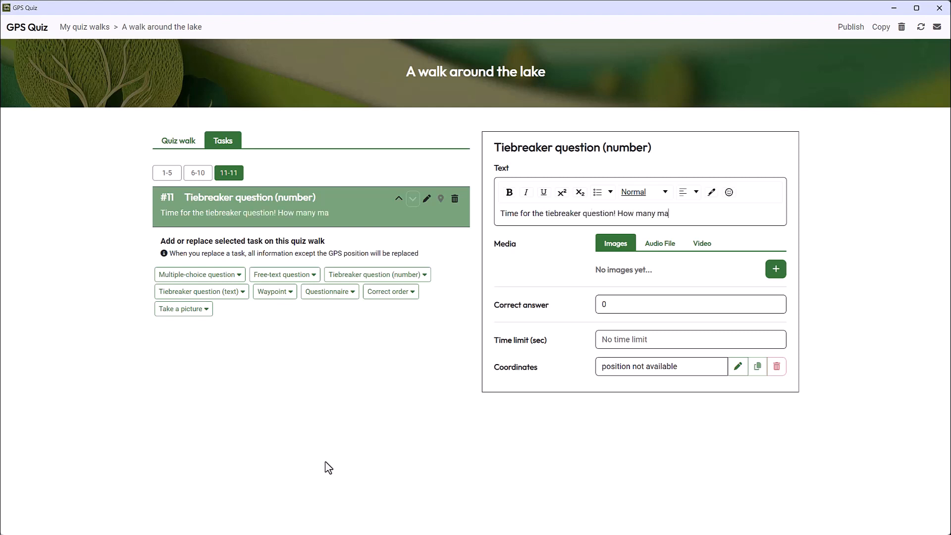
text(rbles are there in the )
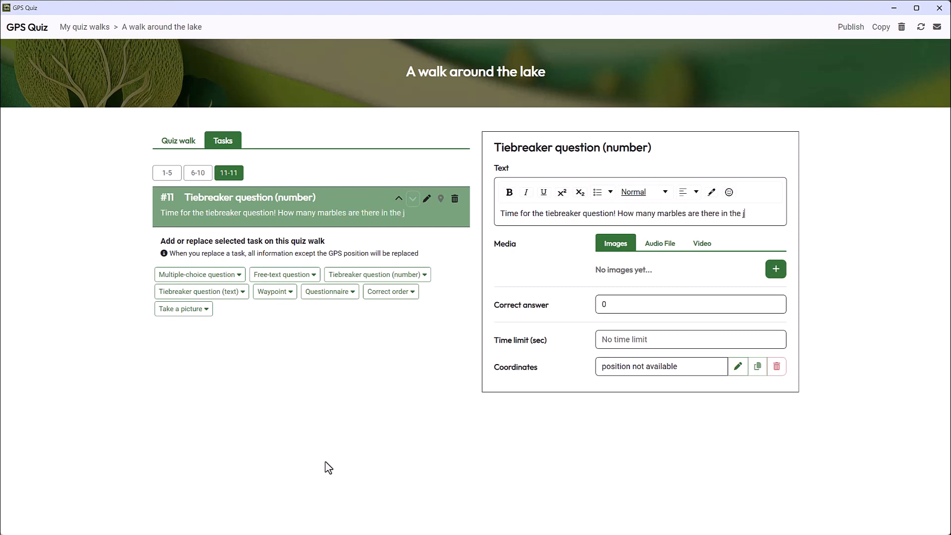
text(jar on the table?)
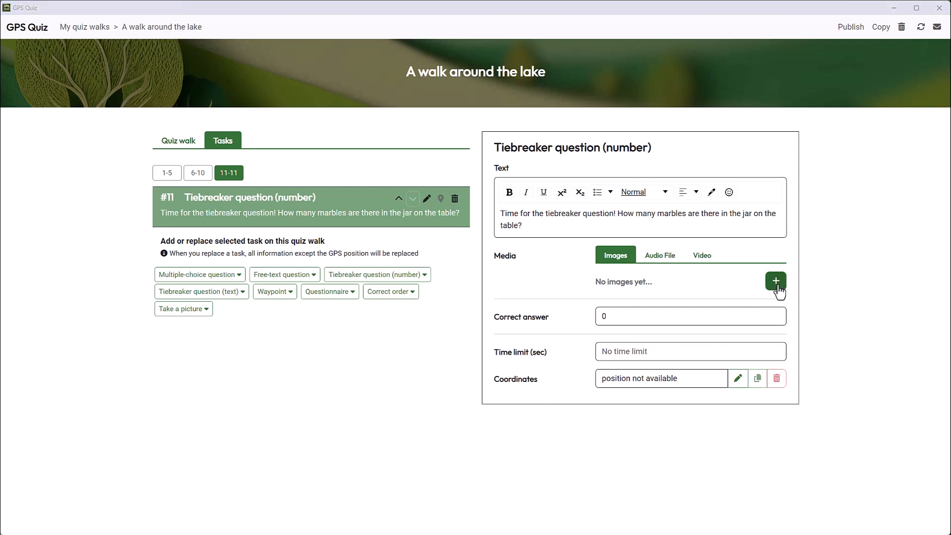
Step: Attach the picture of the marble jar to task 11 and set the correct answer to 844
click(776, 282)
click(454, 195)
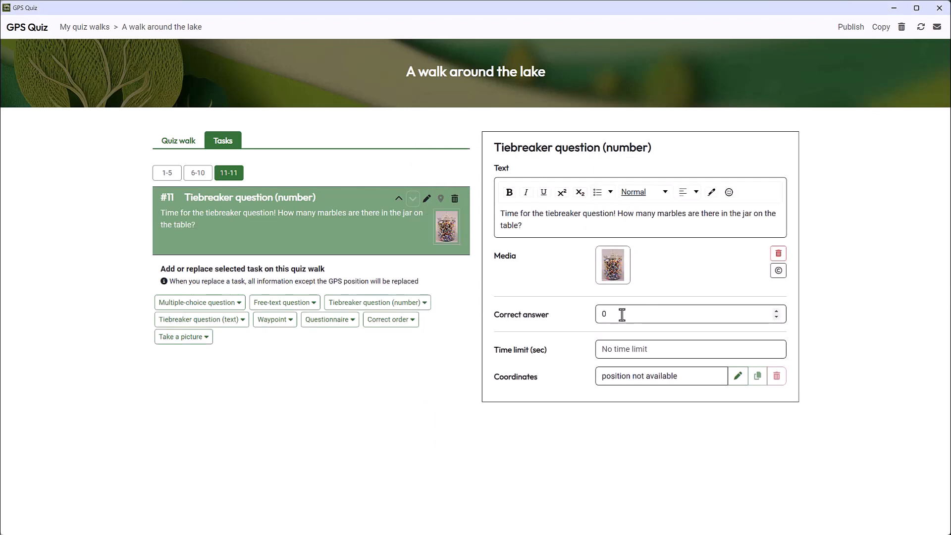
click(622, 315)
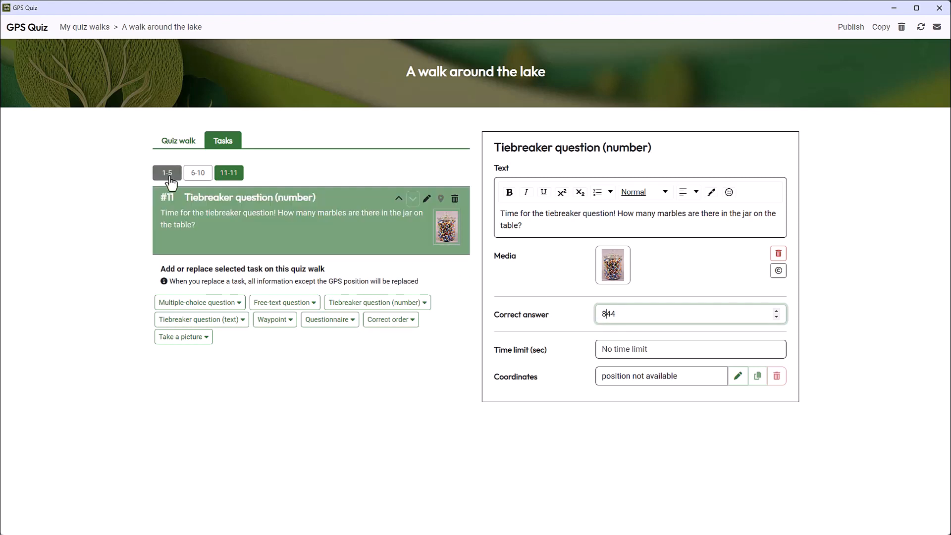
Step: Place task 1, Take a picture, on the map at the north end of the beach, northwest of the start marker
click(169, 174)
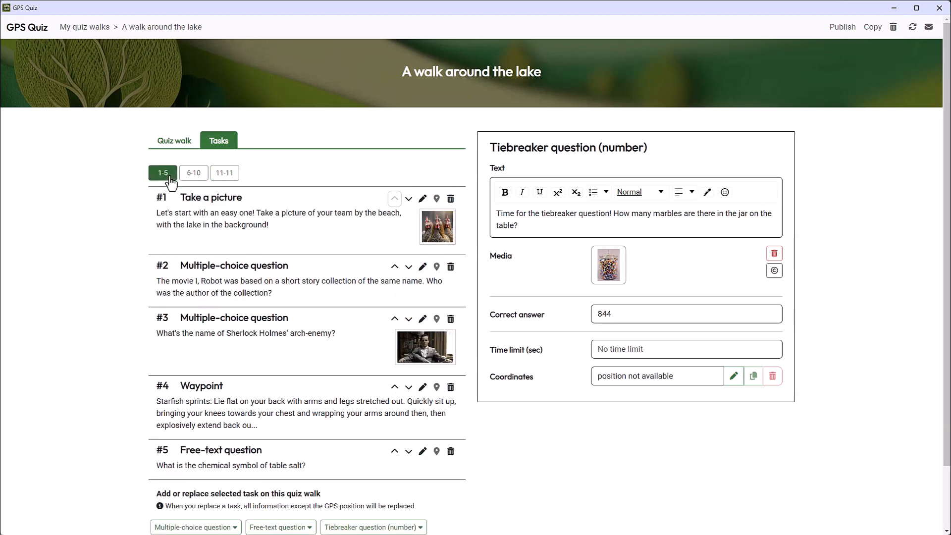
click(270, 205)
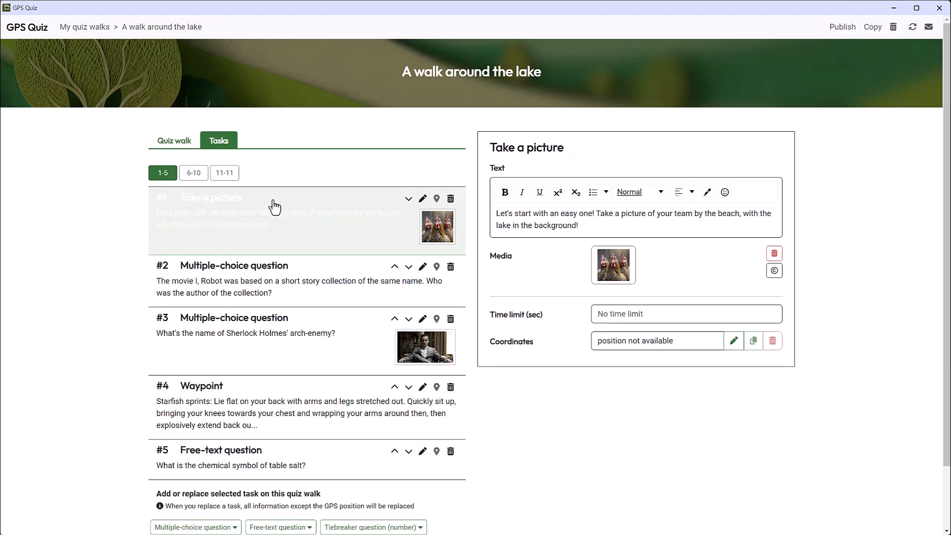
click(436, 199)
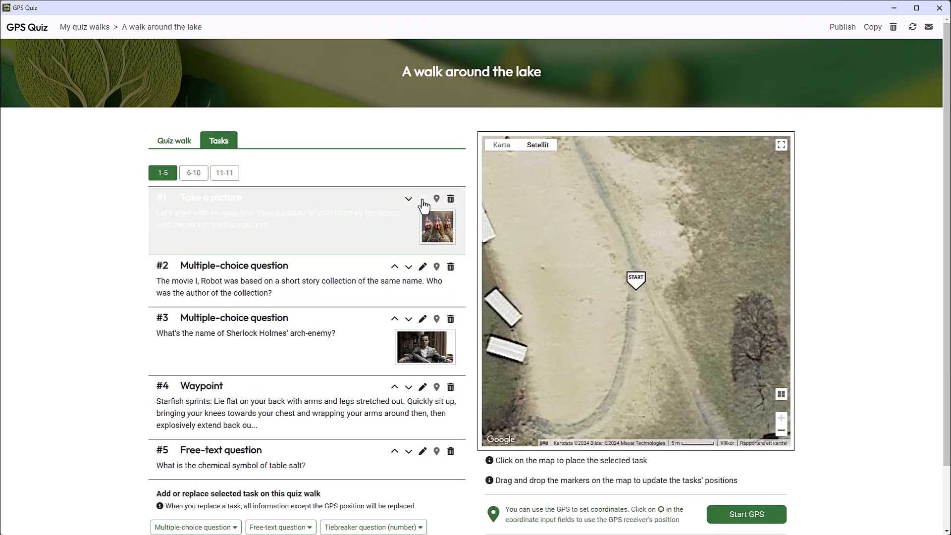
click(423, 200)
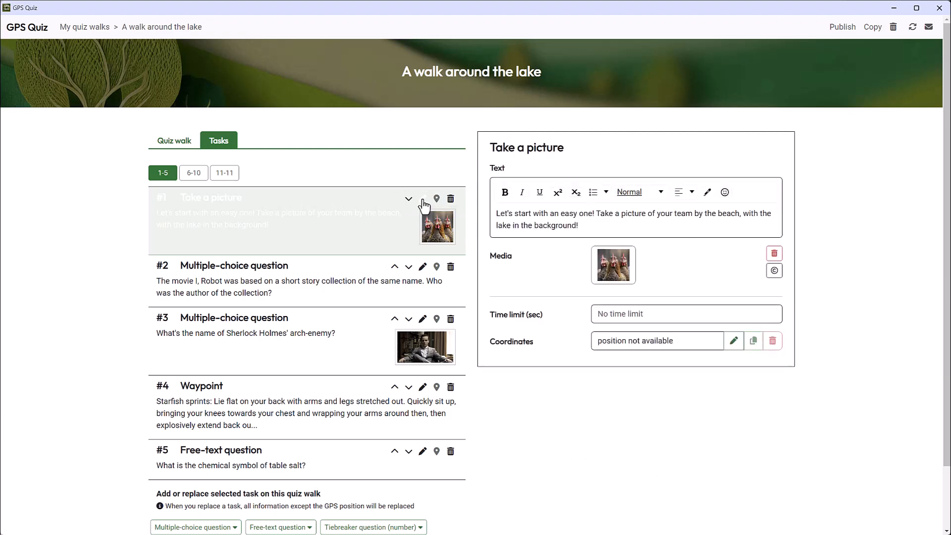
click(436, 199)
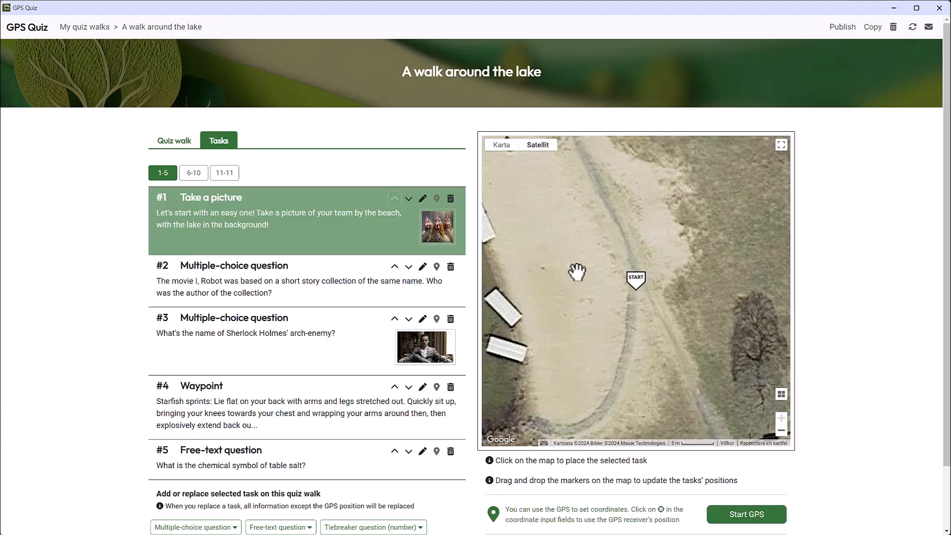
scroll(594, 292, down, 4)
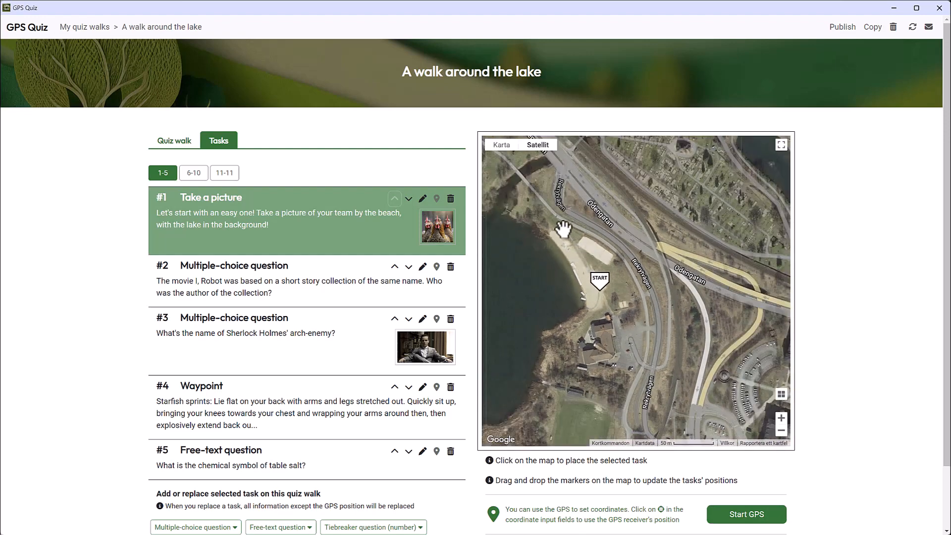
click(563, 229)
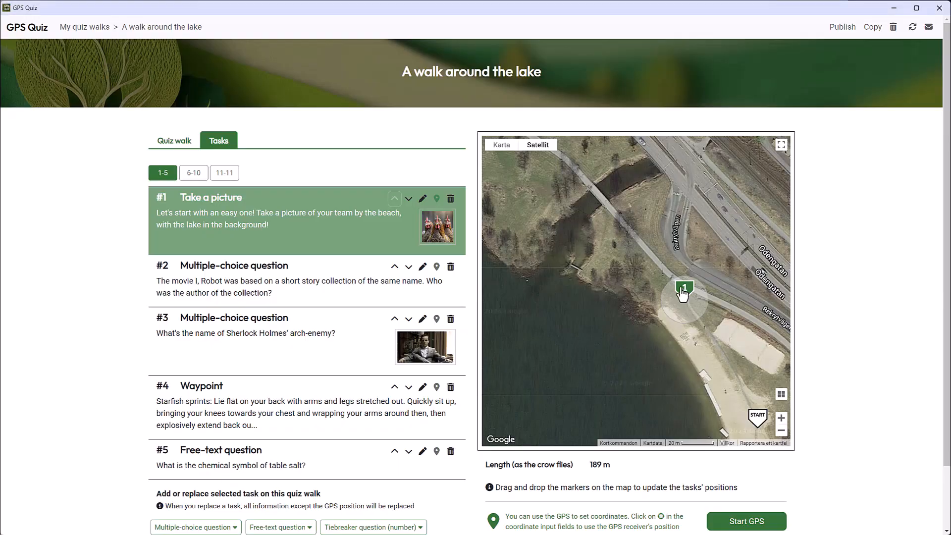
Step: Place task 2 on the map on the path along the lake's northern shore
click(437, 268)
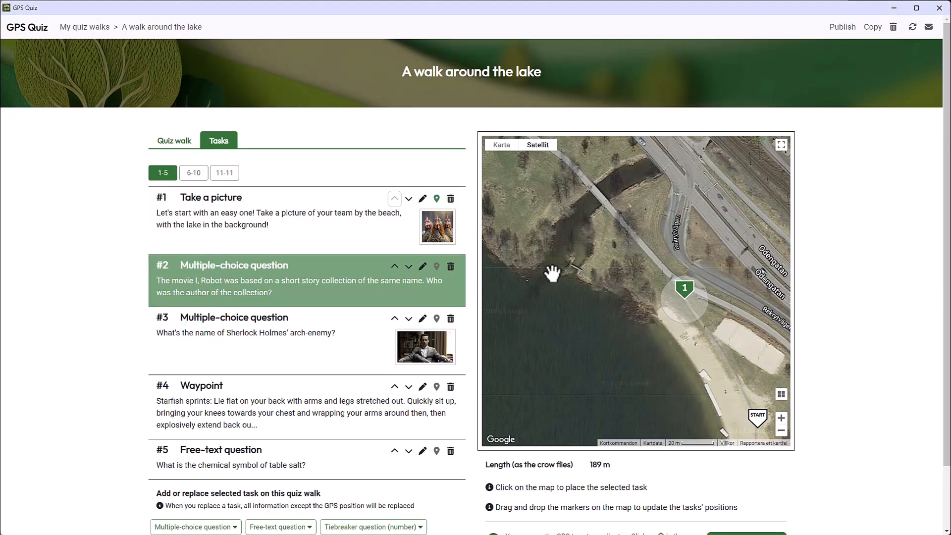
scroll(490, 272, down, 3)
mouse_move(522, 247)
mouse_down()
mouse_move(493, 256)
mouse_move(620, 270)
mouse_move(689, 292)
mouse_up()
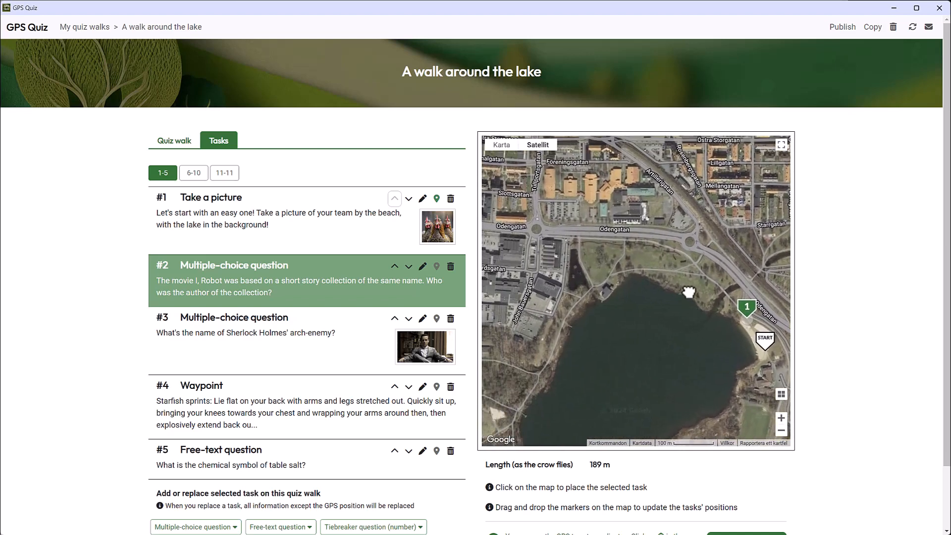
click(657, 269)
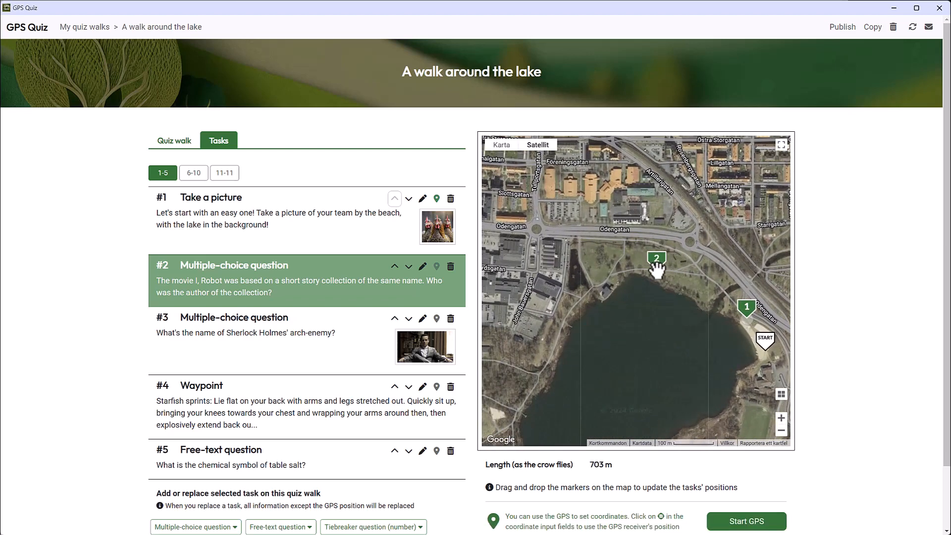
Step: Place tasks 3, 4 and 5 on the map, going southward along the lake's western shore
click(436, 319)
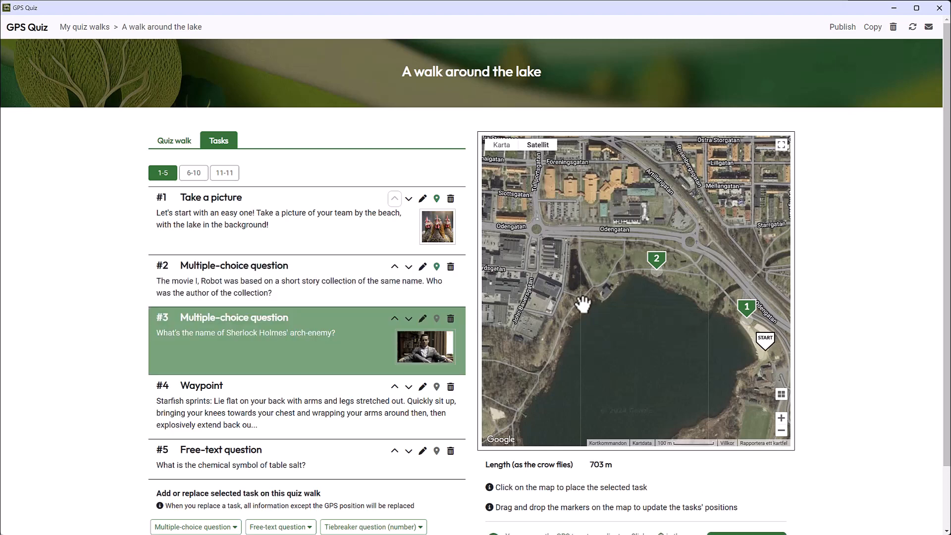
click(567, 313)
click(531, 391)
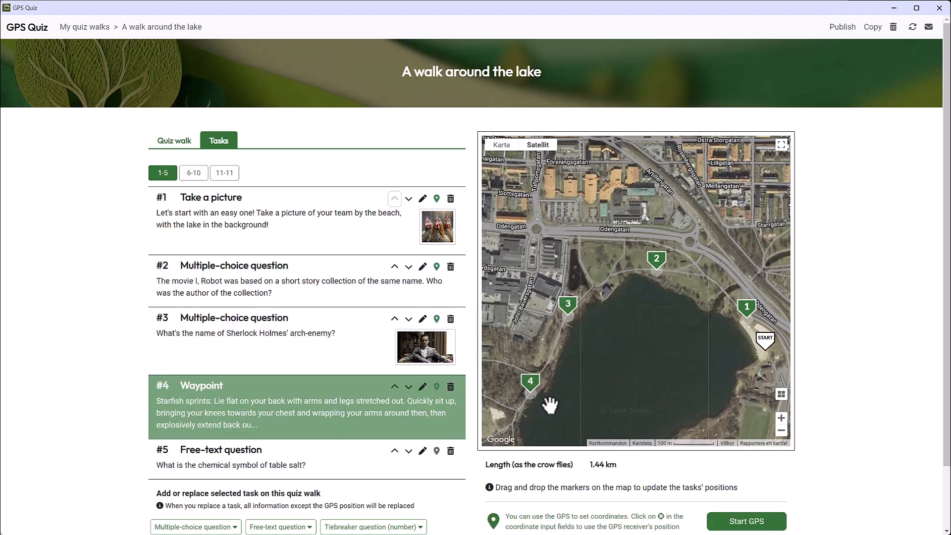
click(437, 450)
click(639, 308)
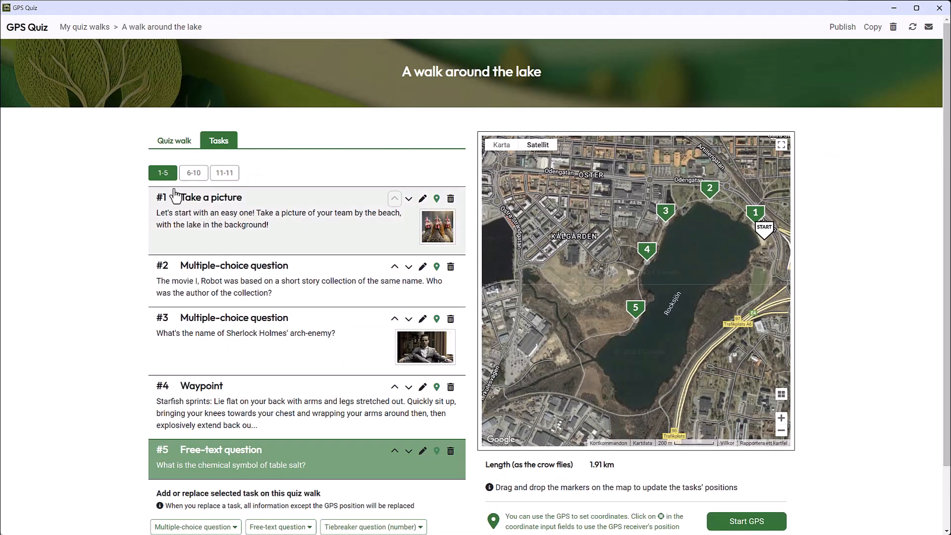
Step: Place tasks 6, 7 and 8 on the map along the path around the lake's southwestern and southern end
click(578, 347)
click(436, 263)
click(588, 403)
click(436, 303)
click(661, 395)
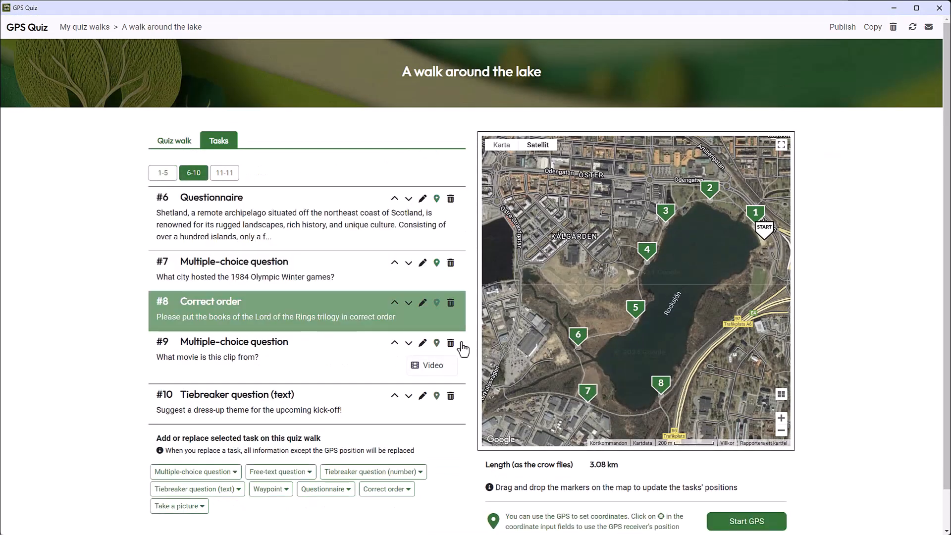
Step: Place tasks 9 and 10 on the map along the lake's eastern side and task 11 beside the start marker
click(437, 343)
click(709, 339)
click(436, 395)
click(761, 293)
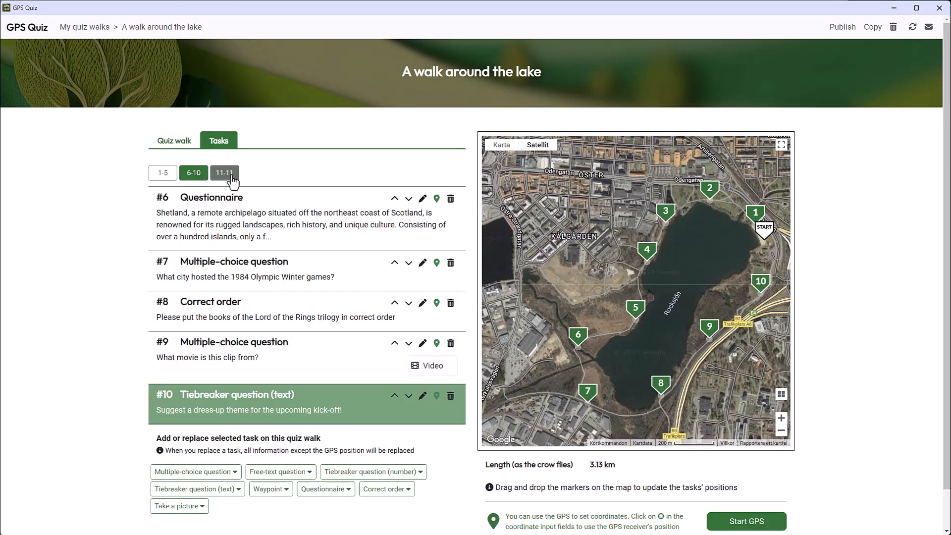
click(768, 242)
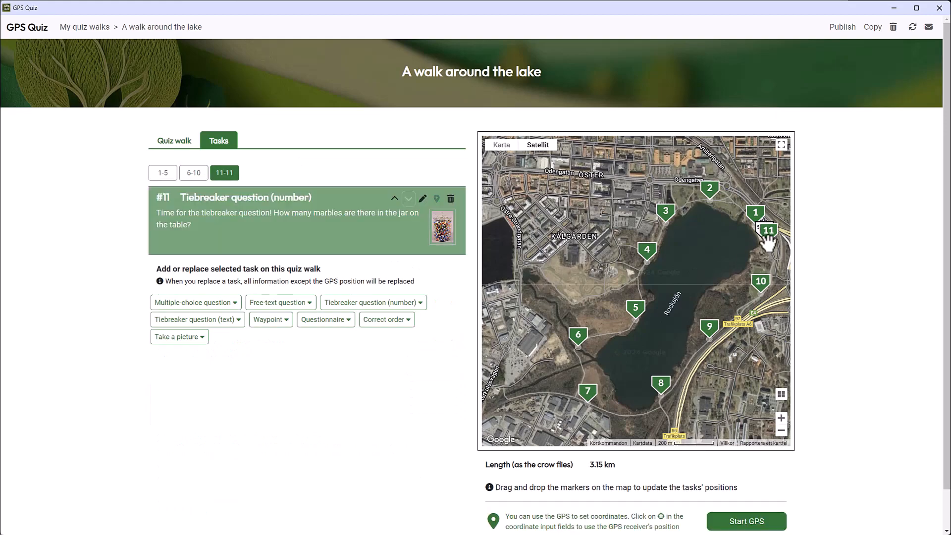